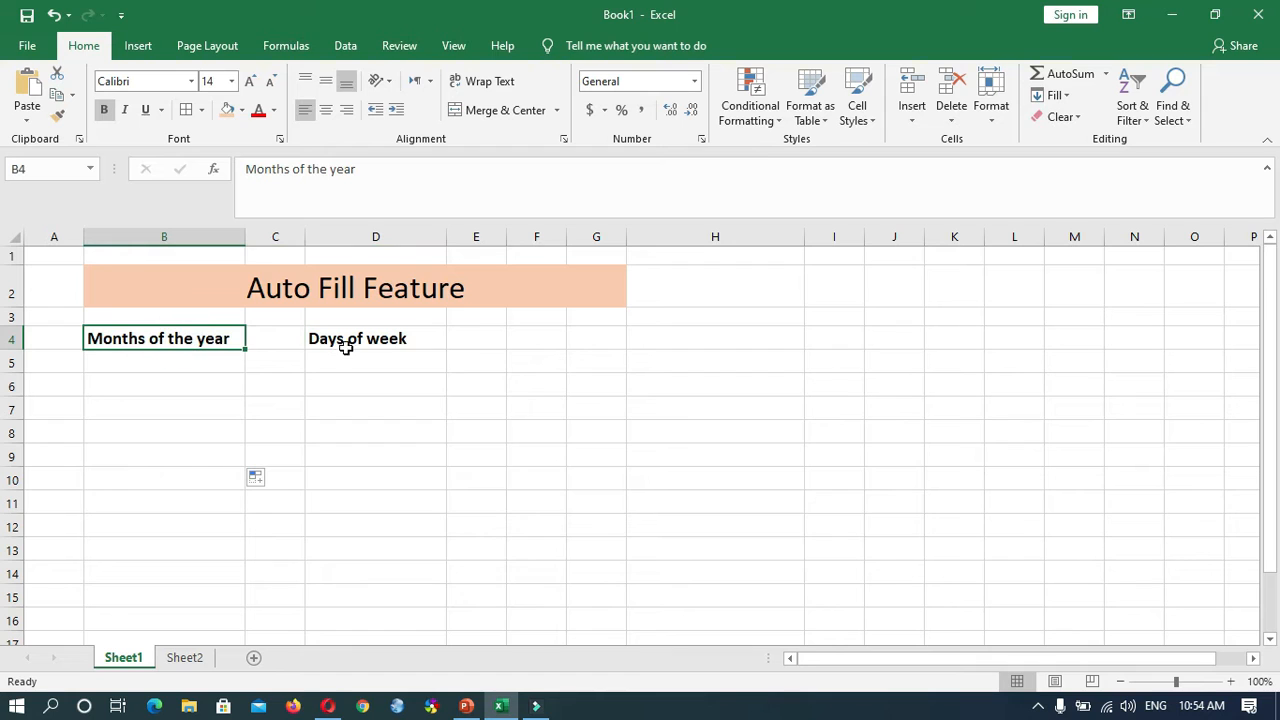
- Enter January in cell B6 under the Months of the year heading
{"action": "left_click", "coordinate": [346, 340]}
{"action": "left_click", "coordinate": [174, 380]}
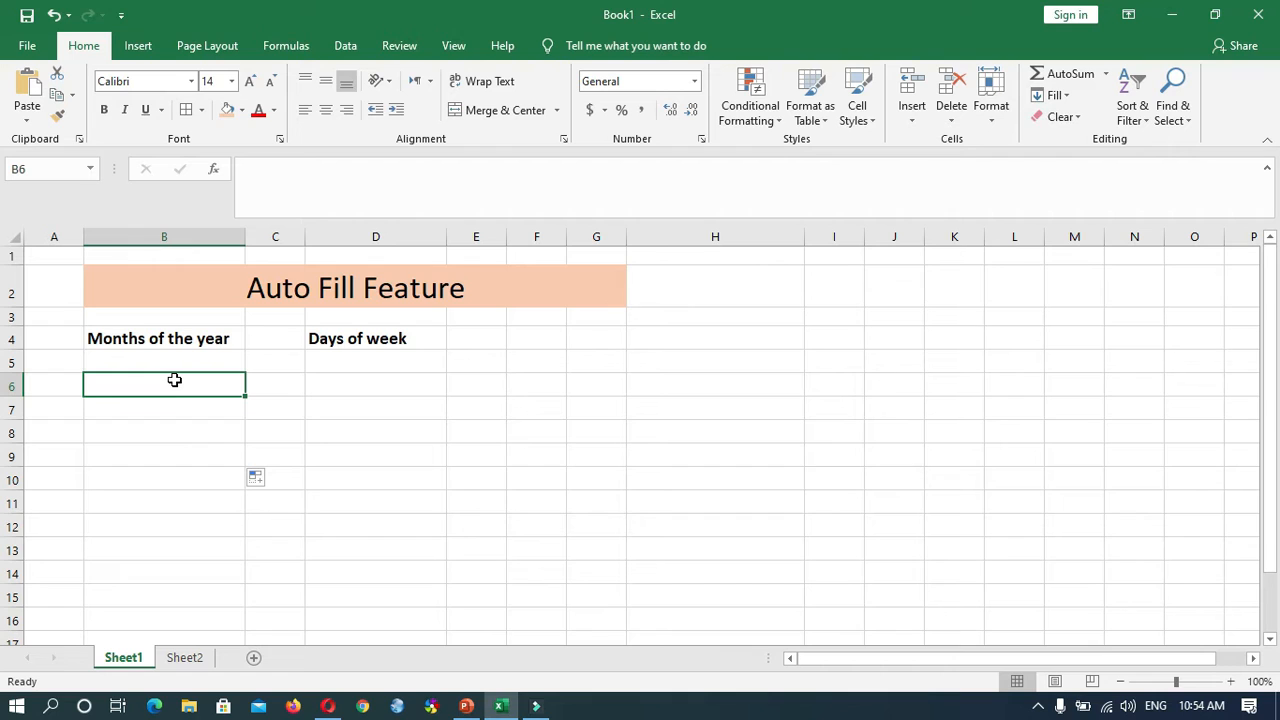
{"action": "type", "text": "J"}
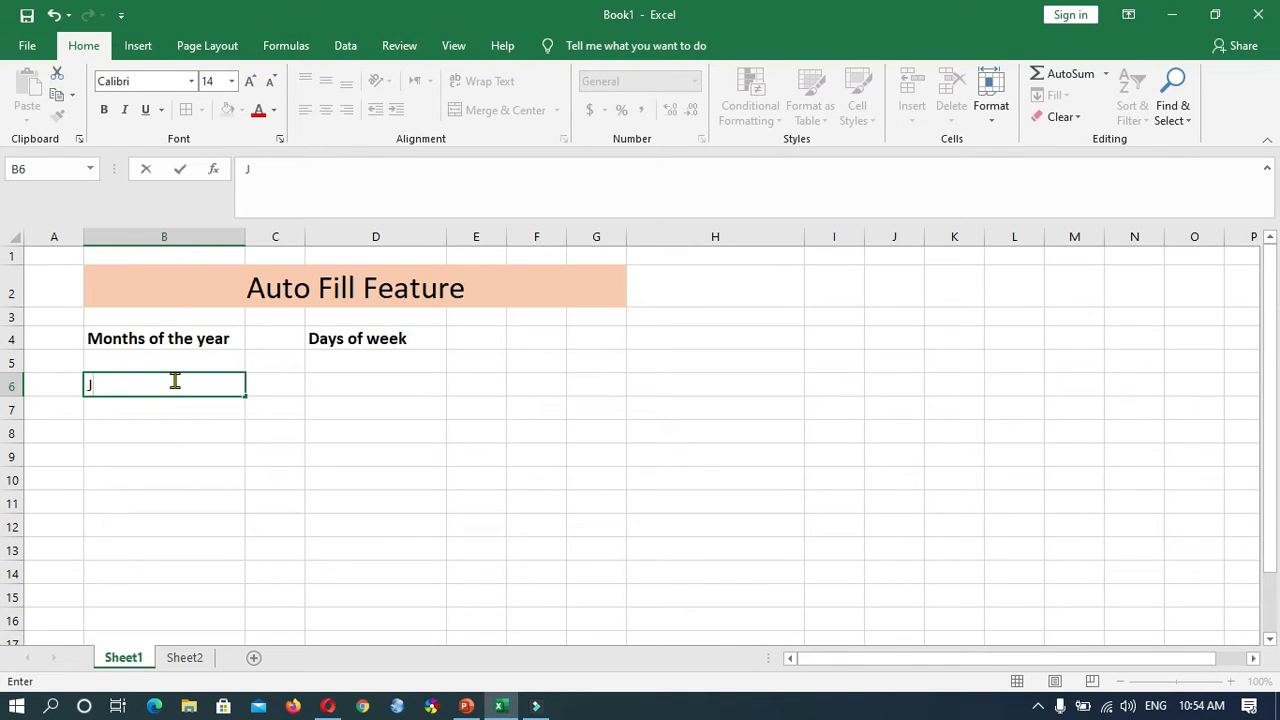
{"action": "type", "text": "anuary"}
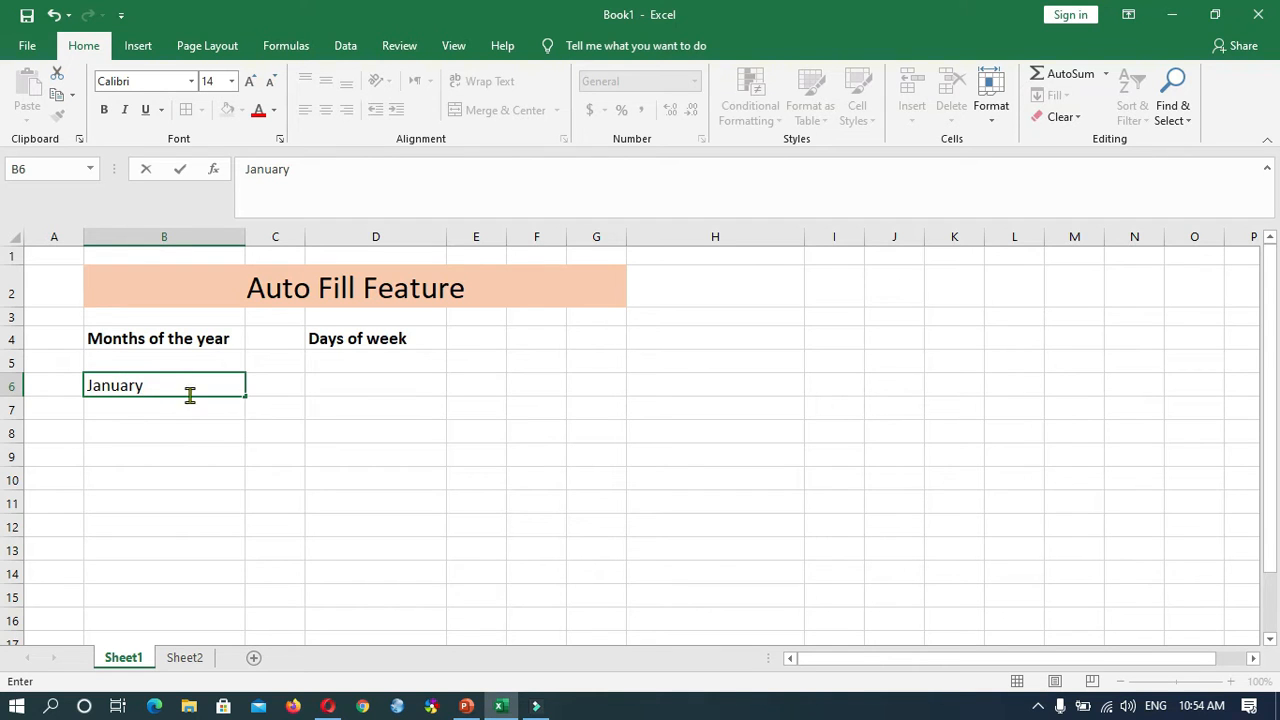
{"action": "left_click", "coordinate": [215, 456]}
- Autofill the month series from January in B6 down to November in B16
{"action": "left_click", "coordinate": [217, 391]}
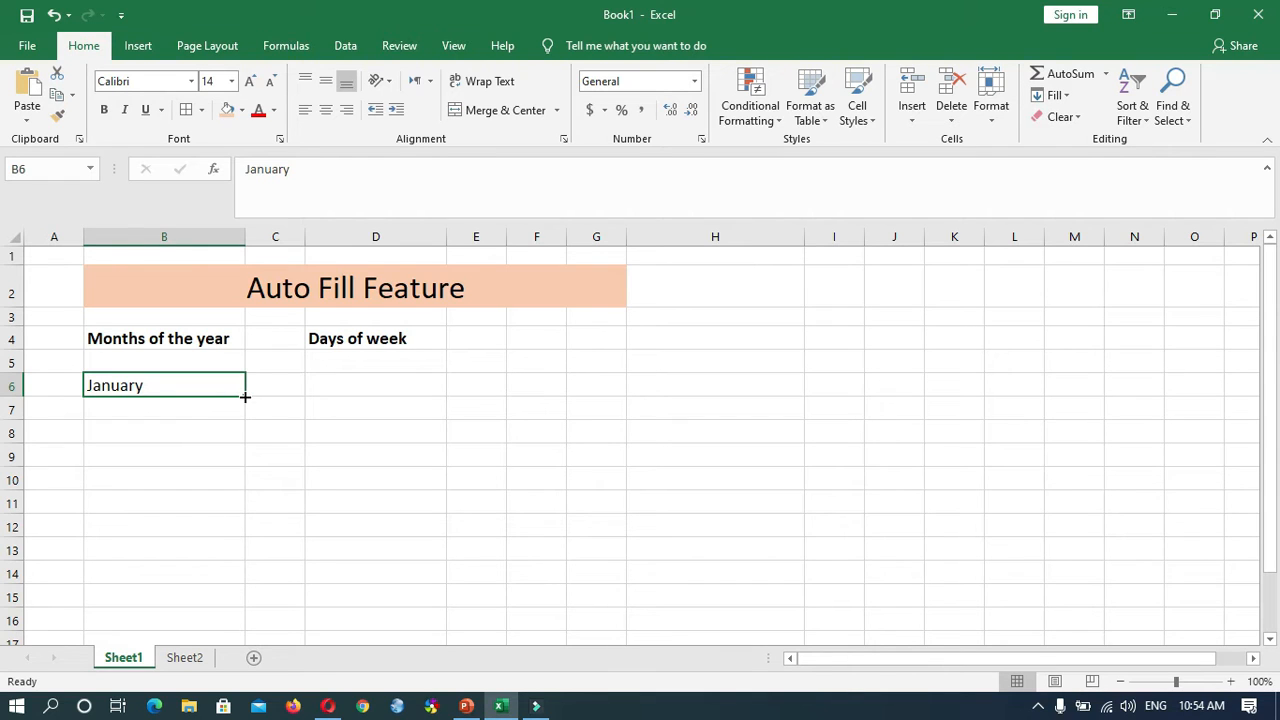
{"action": "left_click_drag", "start_coordinate": [245, 397], "coordinate": [213, 531]}
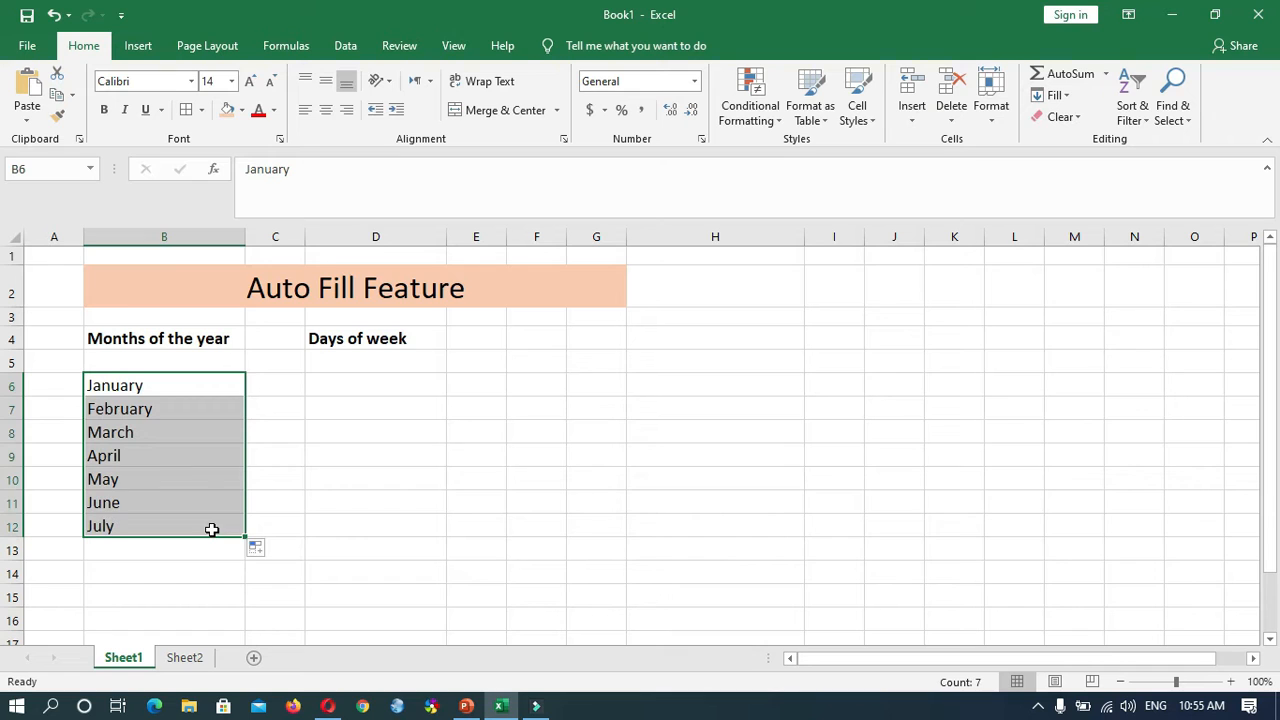
{"action": "left_click_drag", "start_coordinate": [244, 537], "coordinate": [235, 577]}
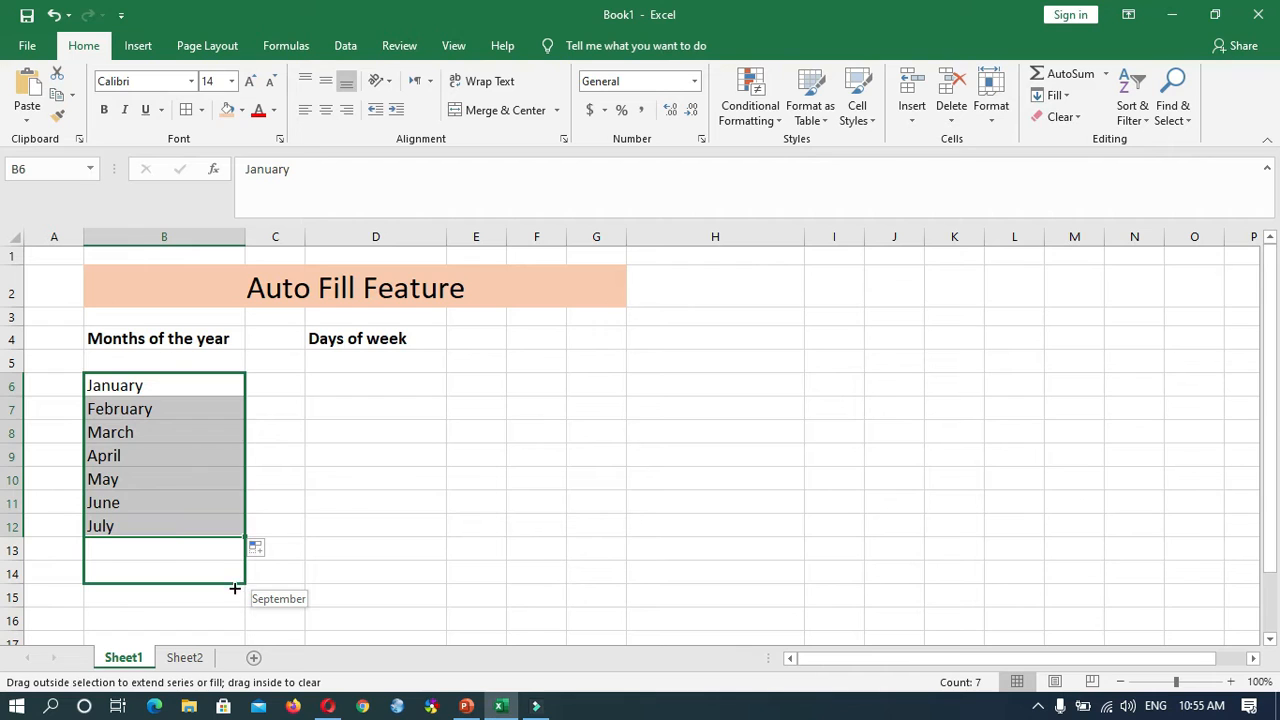
{"action": "left_click_drag", "start_coordinate": [246, 581], "coordinate": [234, 620]}
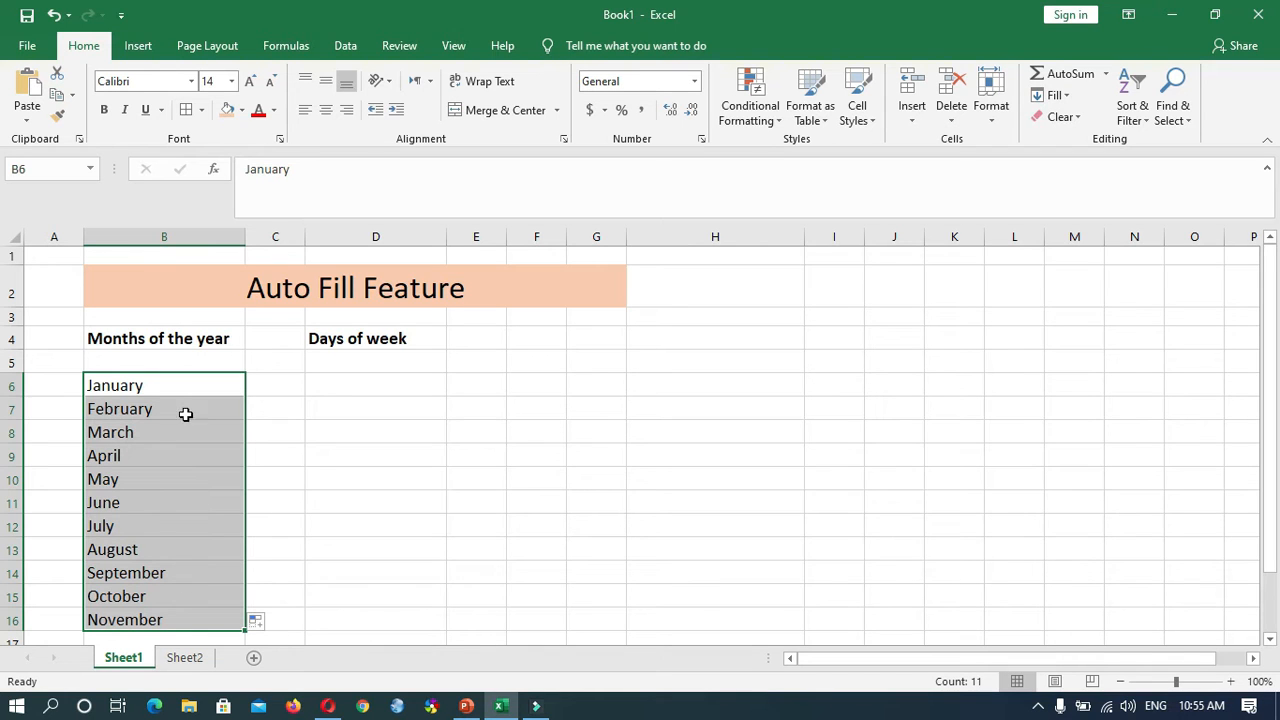
- Enter Saturday in D6 under Days of week and autofill the weekday series down column D
{"action": "left_click", "coordinate": [381, 380]}
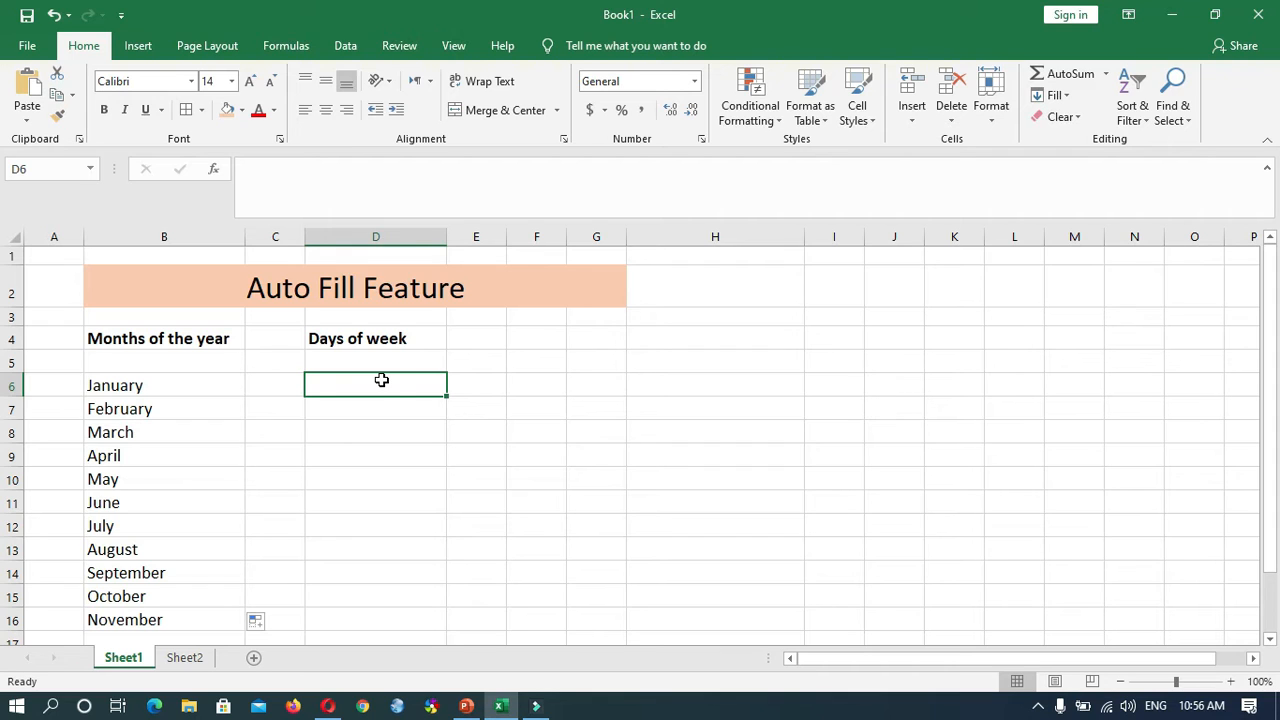
{"action": "type", "text": "saturday"}
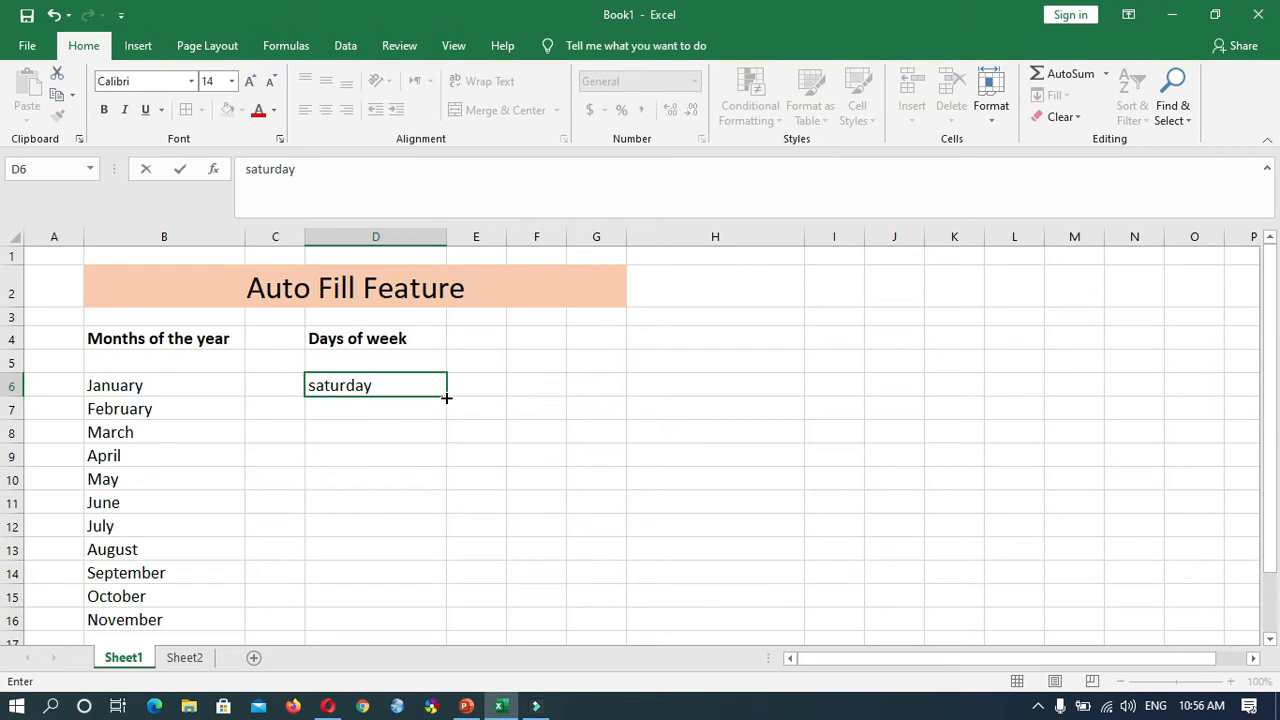
{"action": "left_click_drag", "start_coordinate": [447, 395], "coordinate": [431, 526]}
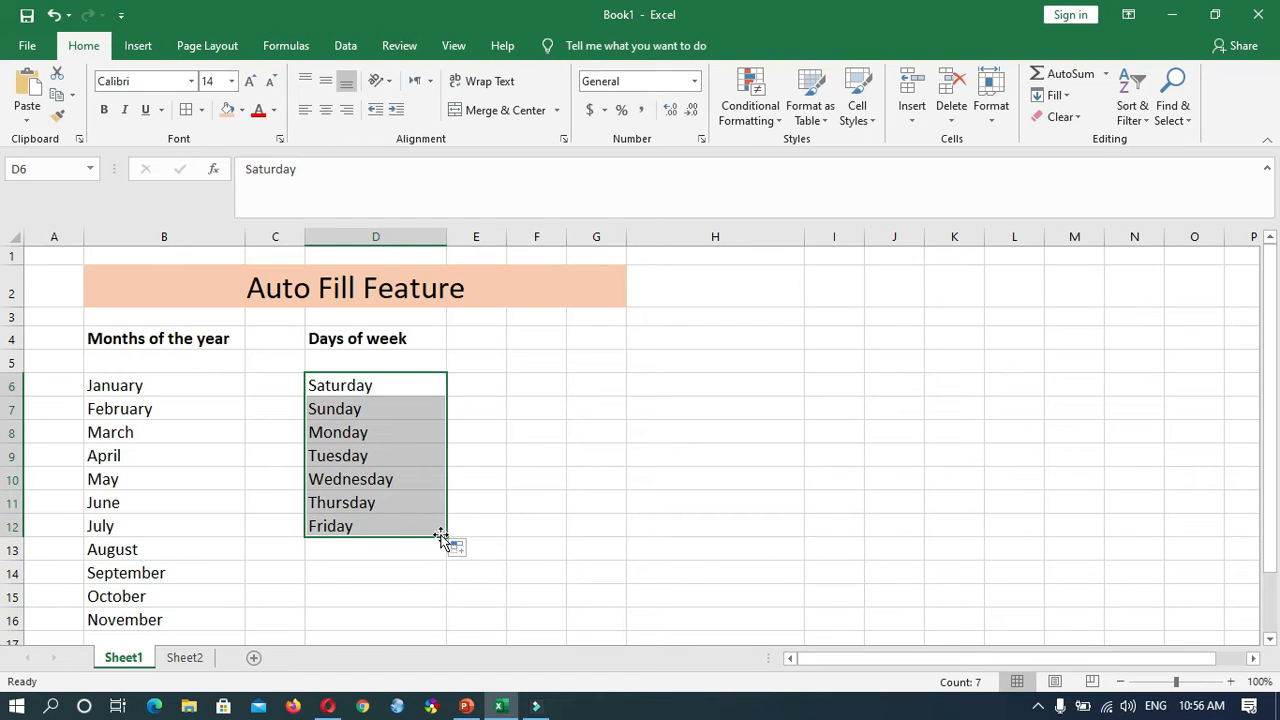
{"action": "left_click_drag", "start_coordinate": [446, 537], "coordinate": [441, 552]}
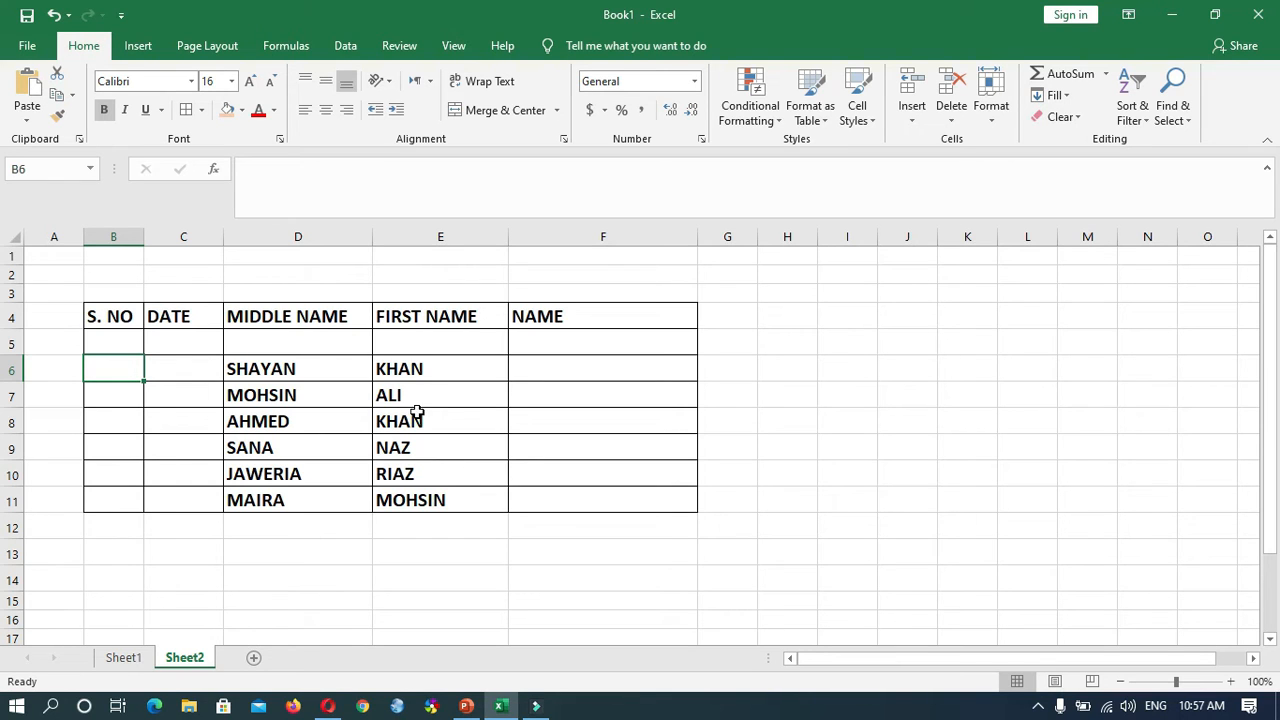
- Examine the column headings of the Sheet2 table, from S. NO to NAME, and the first empty NAME cell
{"action": "left_click", "coordinate": [121, 318]}
{"action": "left_click", "coordinate": [188, 316]}
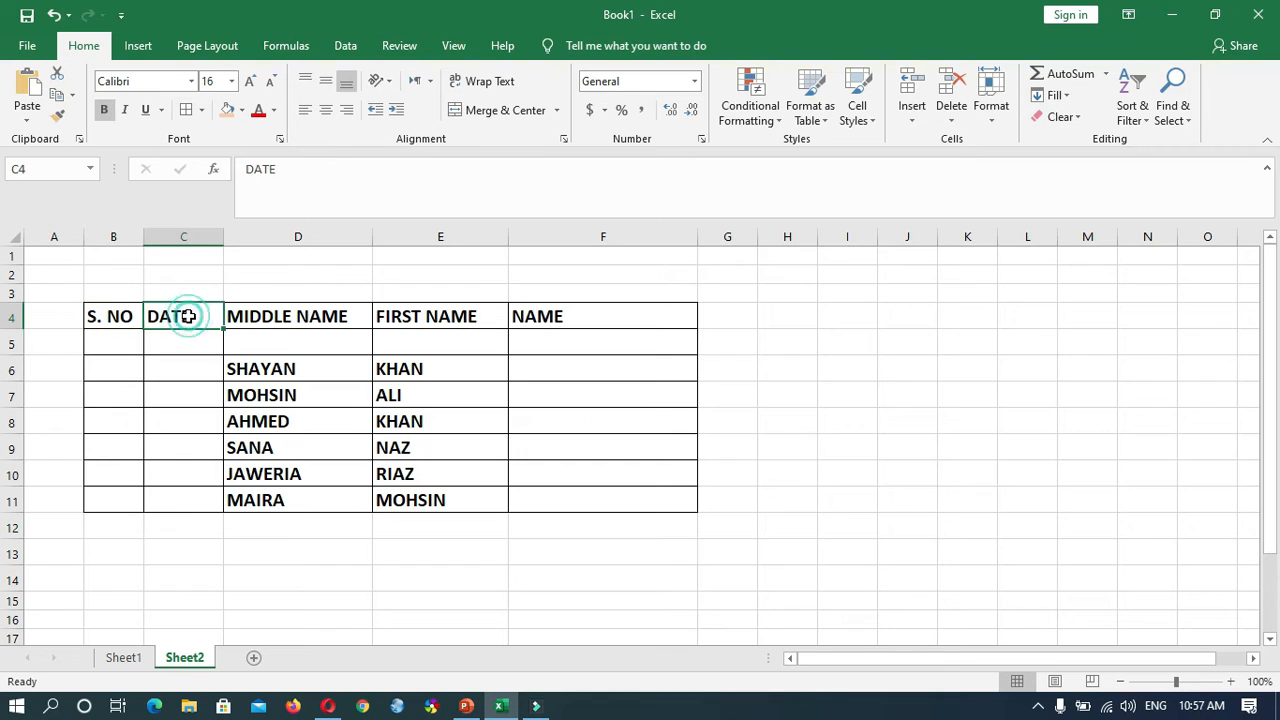
{"action": "left_click", "coordinate": [305, 310]}
{"action": "left_click", "coordinate": [438, 310]}
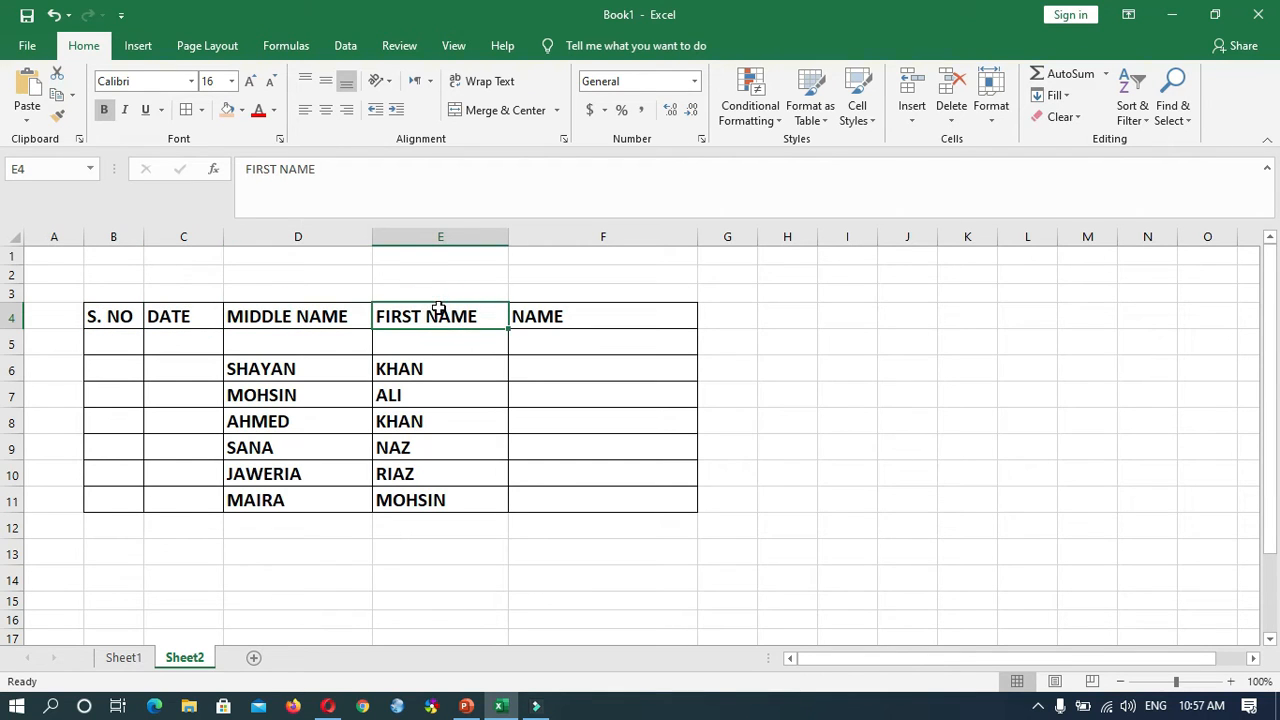
{"action": "left_click", "coordinate": [525, 314]}
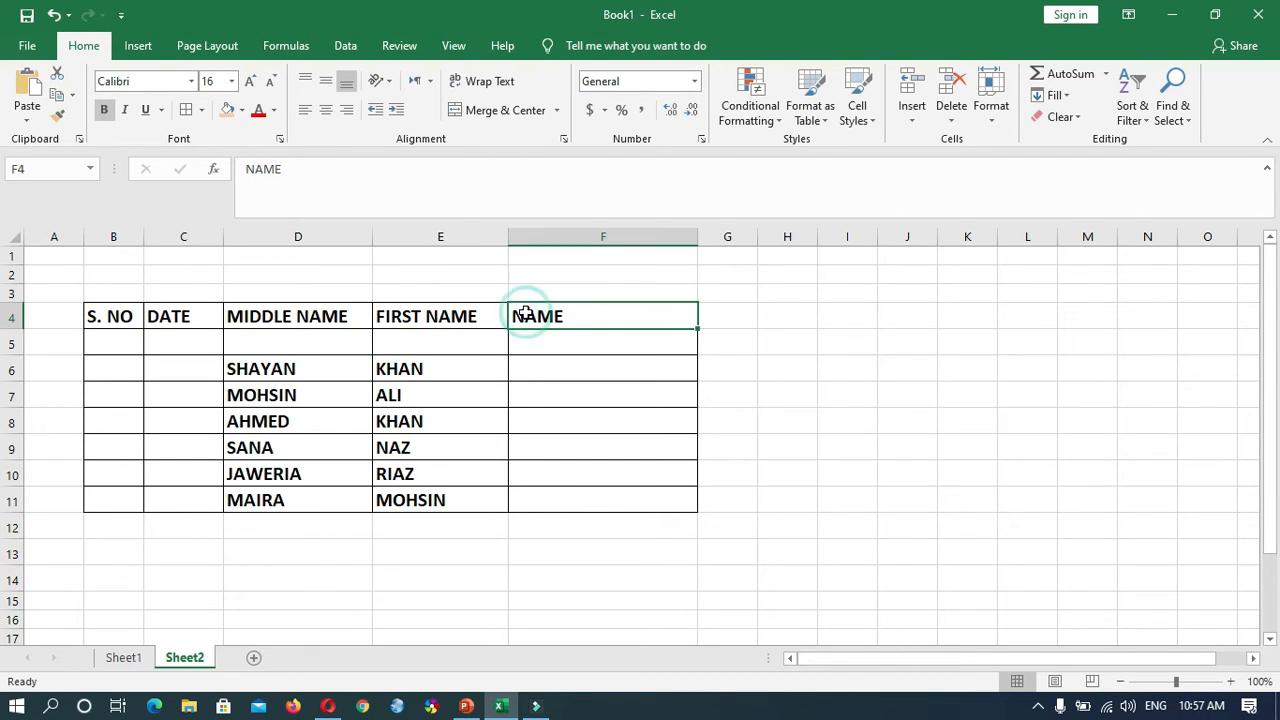
{"action": "left_click", "coordinate": [291, 305]}
{"action": "left_click", "coordinate": [407, 317]}
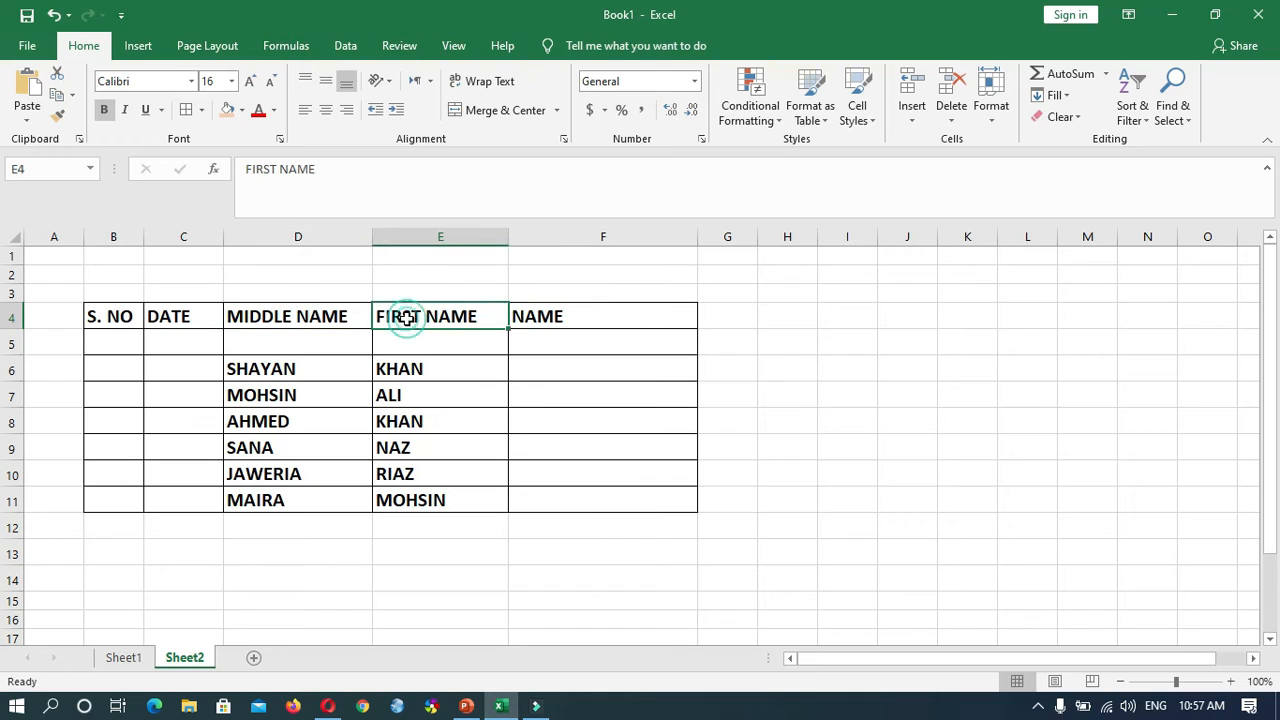
{"action": "left_click", "coordinate": [536, 316]}
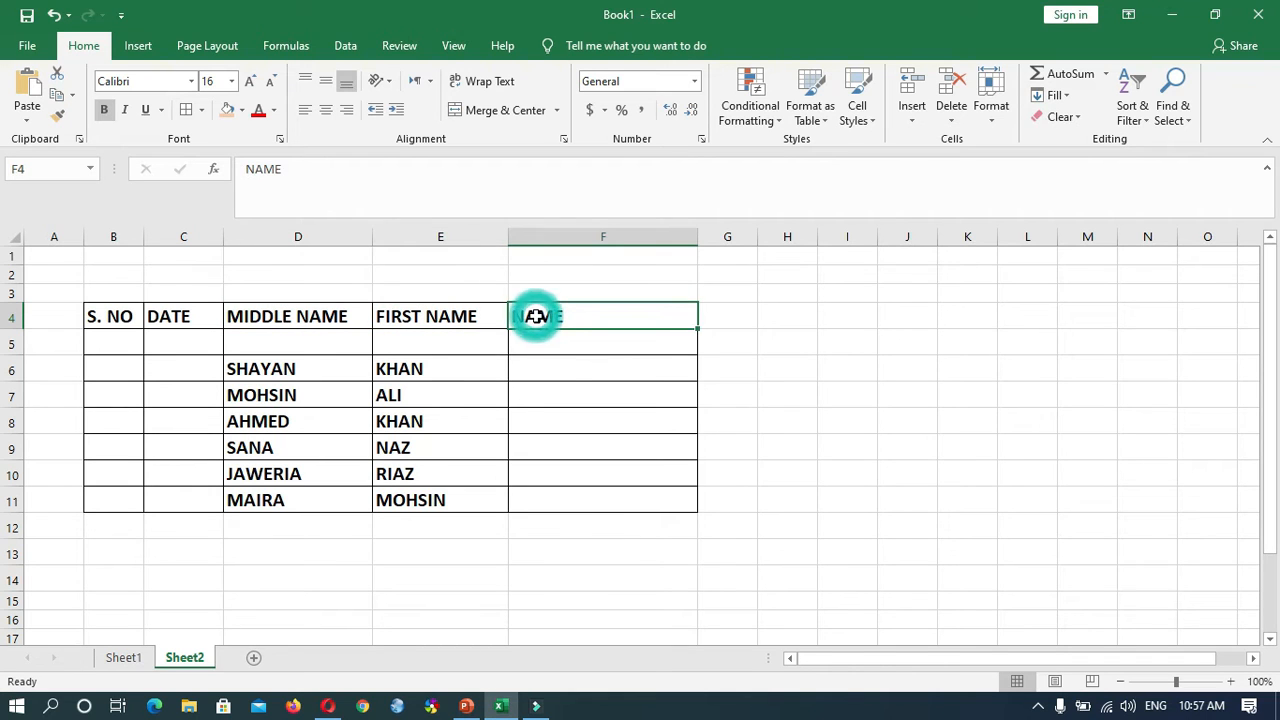
{"action": "left_click", "coordinate": [570, 367]}
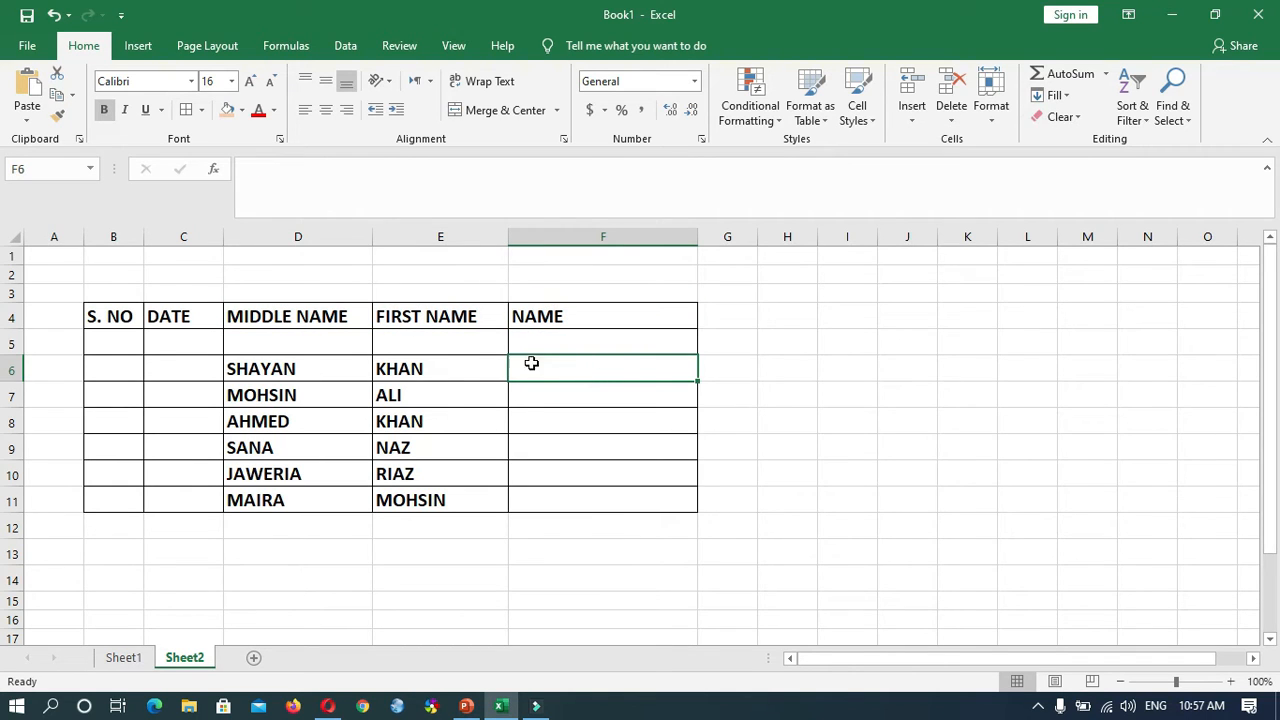
- Enter the serial numbers 1 and 2 in cells B6 and B7 of the S. NO column
{"action": "left_click", "coordinate": [130, 369]}
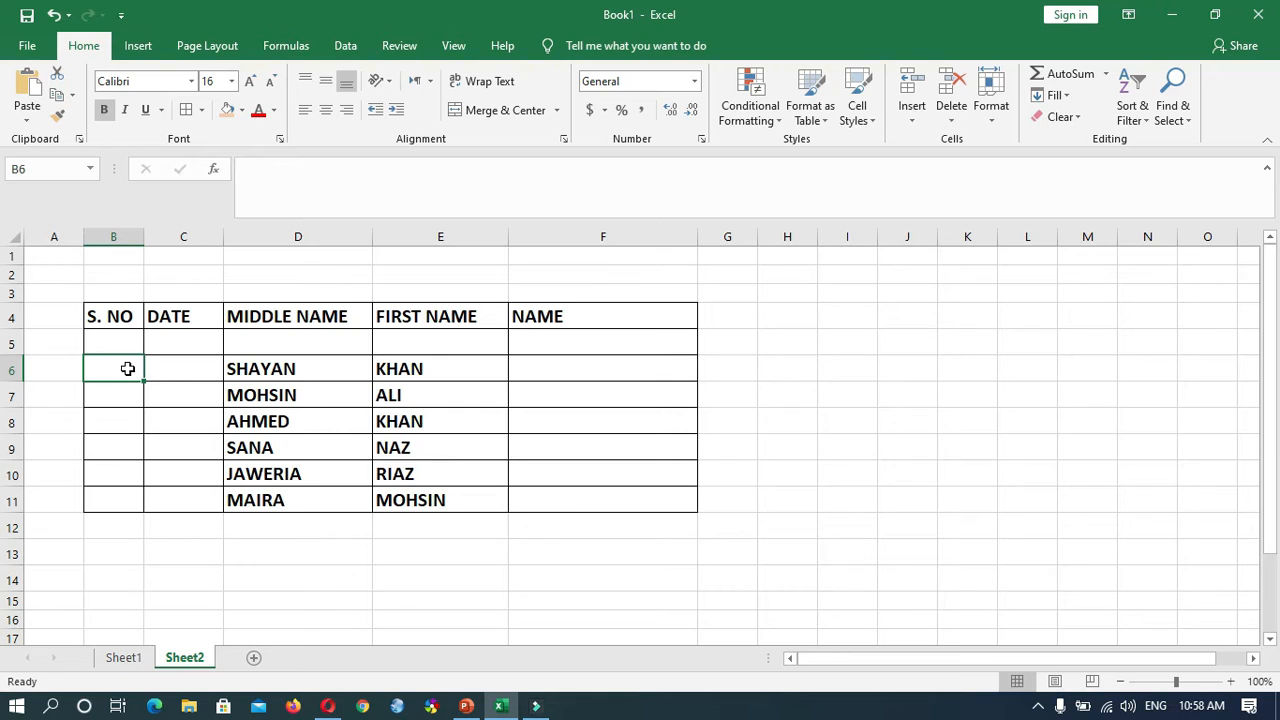
{"action": "type", "text": "1"}
{"action": "key", "text": "Return"}
{"action": "type", "text": "2"}
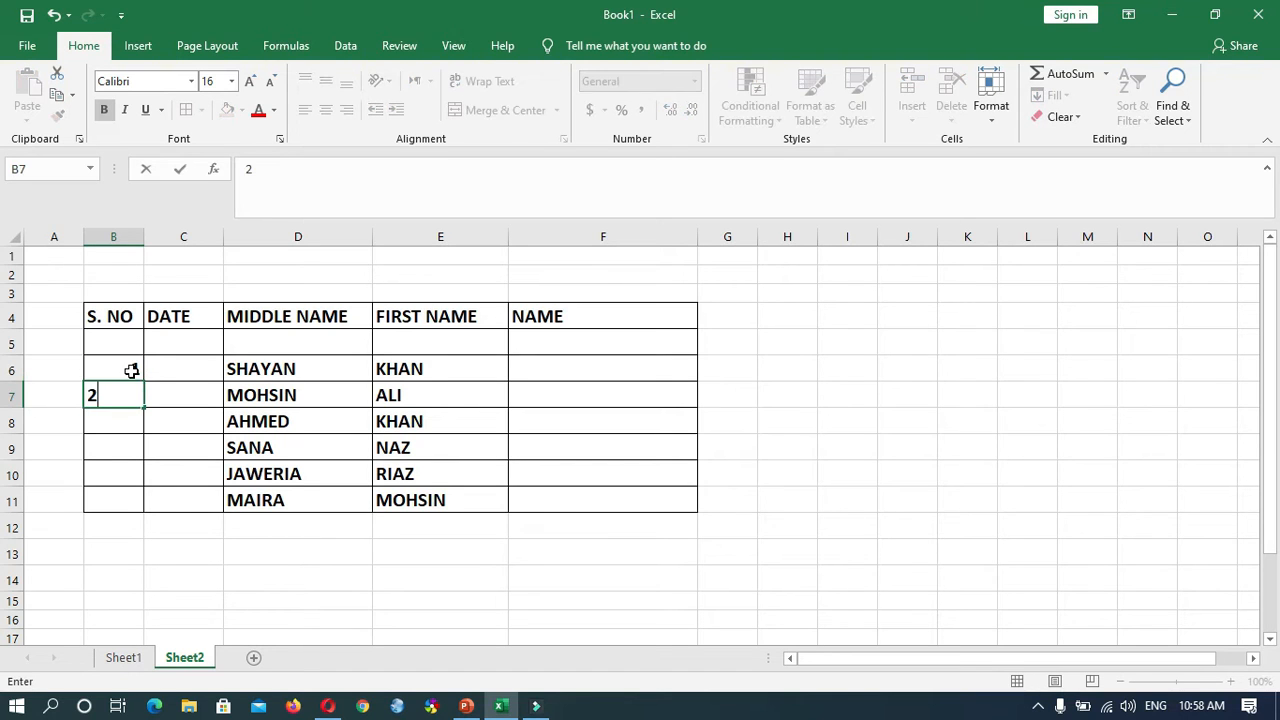
{"action": "left_click", "coordinate": [124, 437]}
- Autofill the serial numbers from B6:B7 down to B11 and center them horizontally
{"action": "left_click_drag", "start_coordinate": [129, 367], "coordinate": [136, 392]}
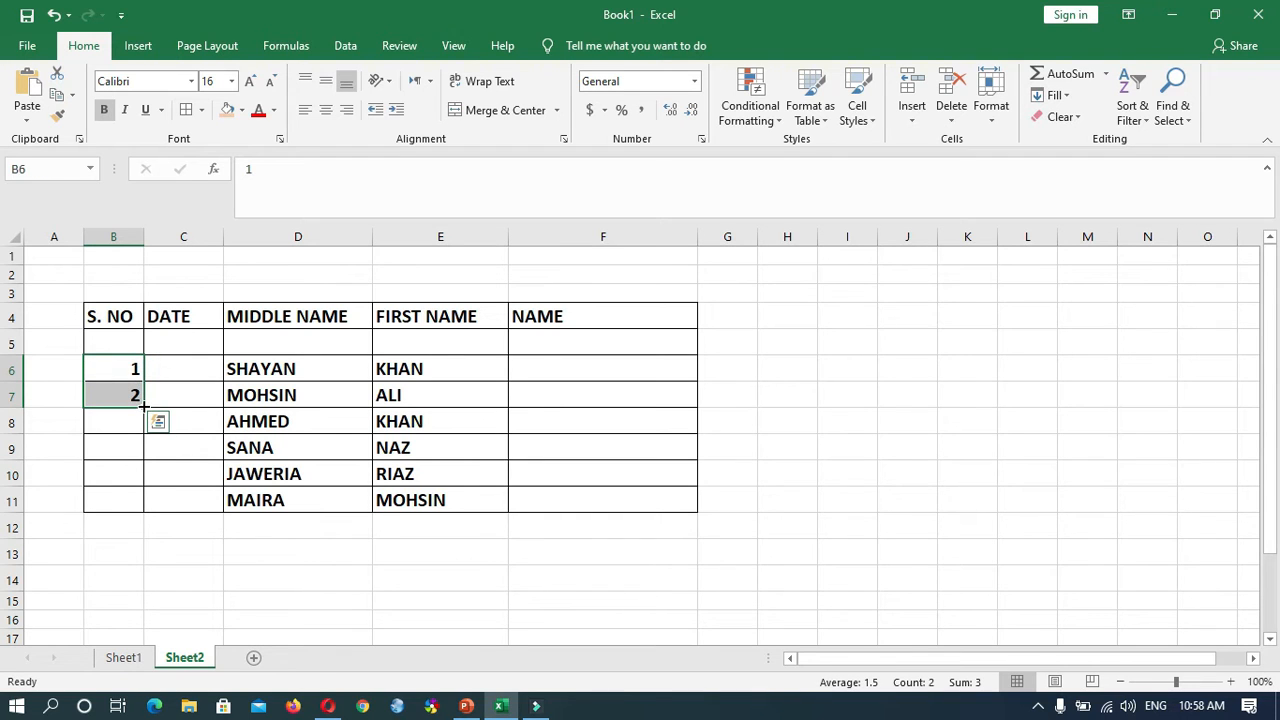
{"action": "left_click_drag", "start_coordinate": [143, 401], "coordinate": [157, 509]}
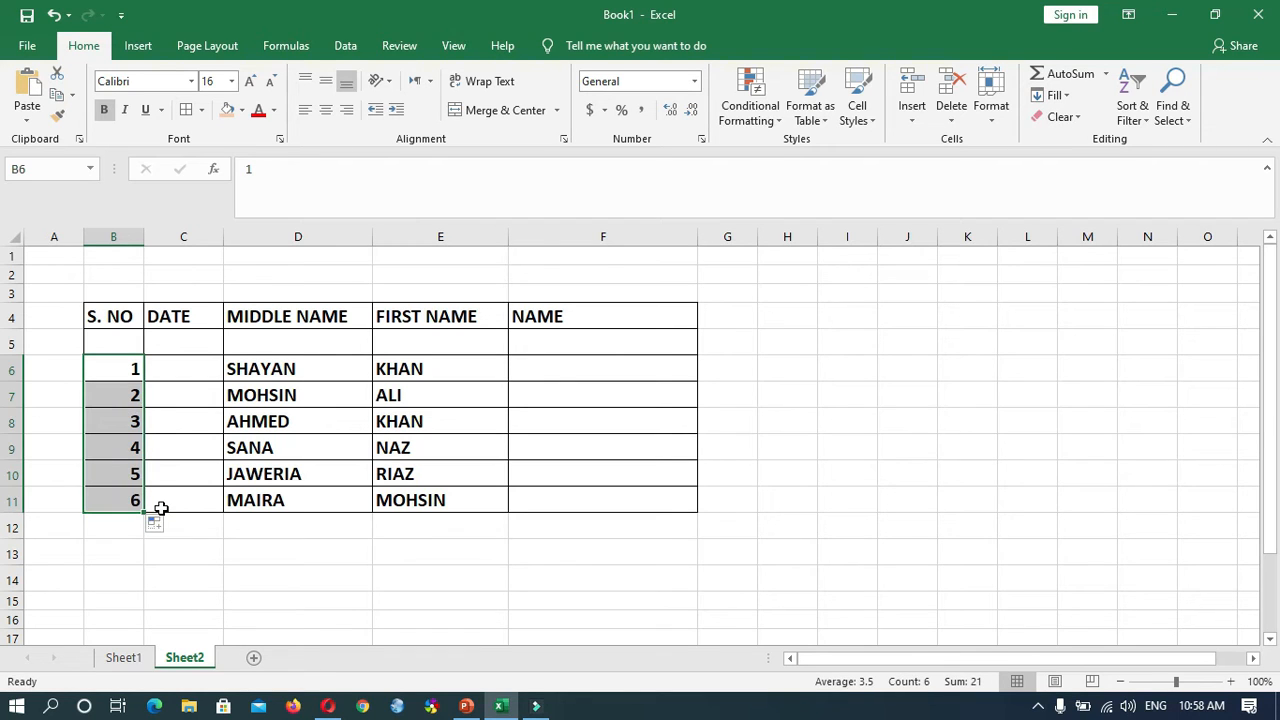
{"action": "left_click", "coordinate": [334, 114]}
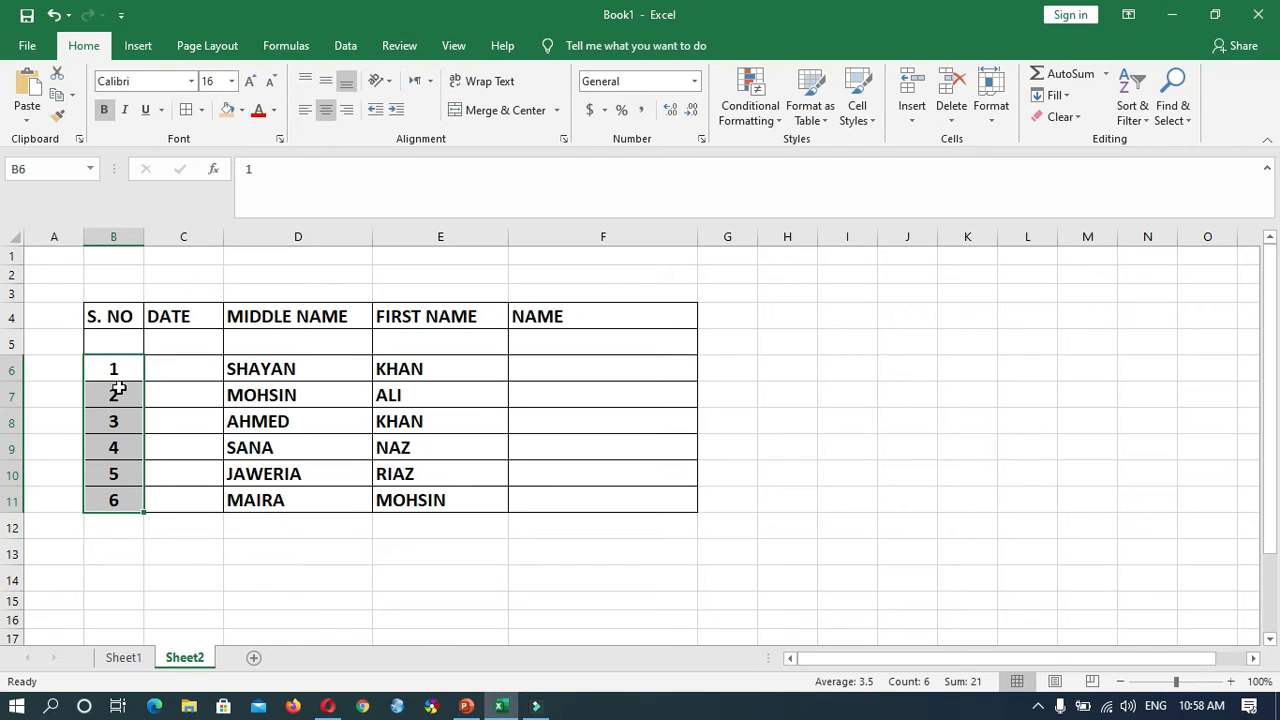
- Enter the date 1/1/2020 in cell C6 of the DATE column
{"action": "left_click", "coordinate": [199, 370]}
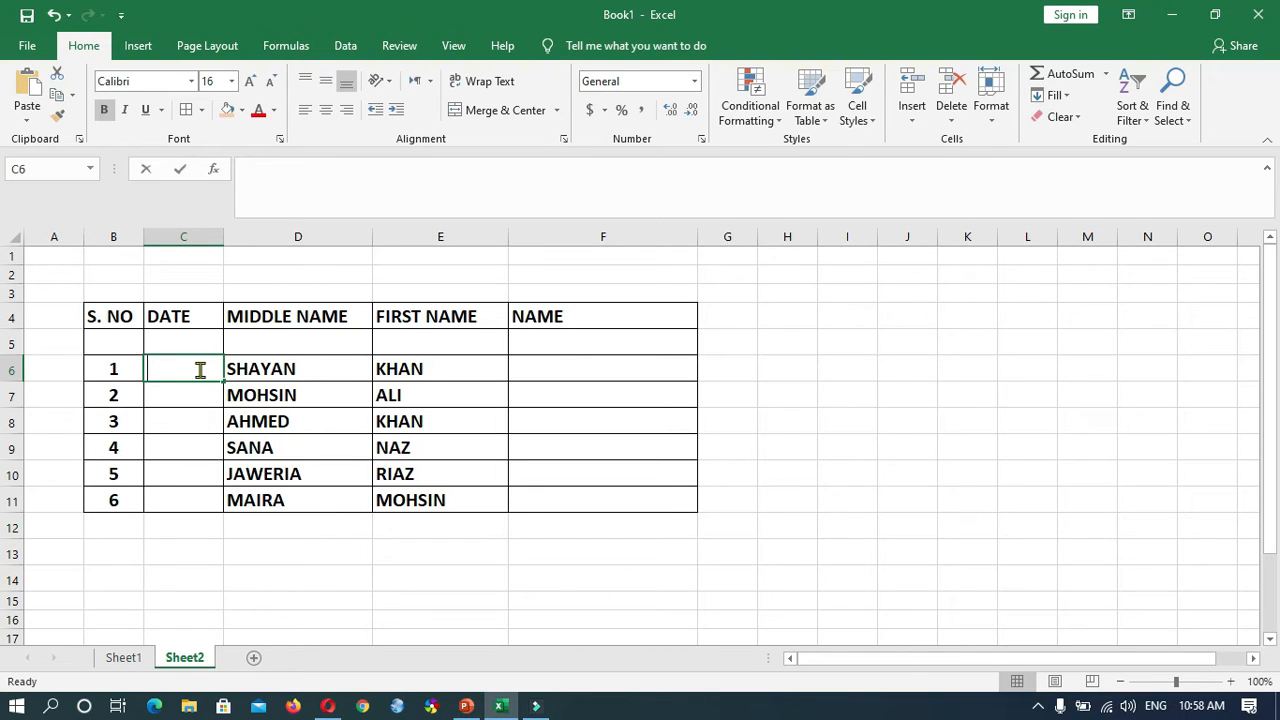
{"action": "type", "text": "1/1/2"}
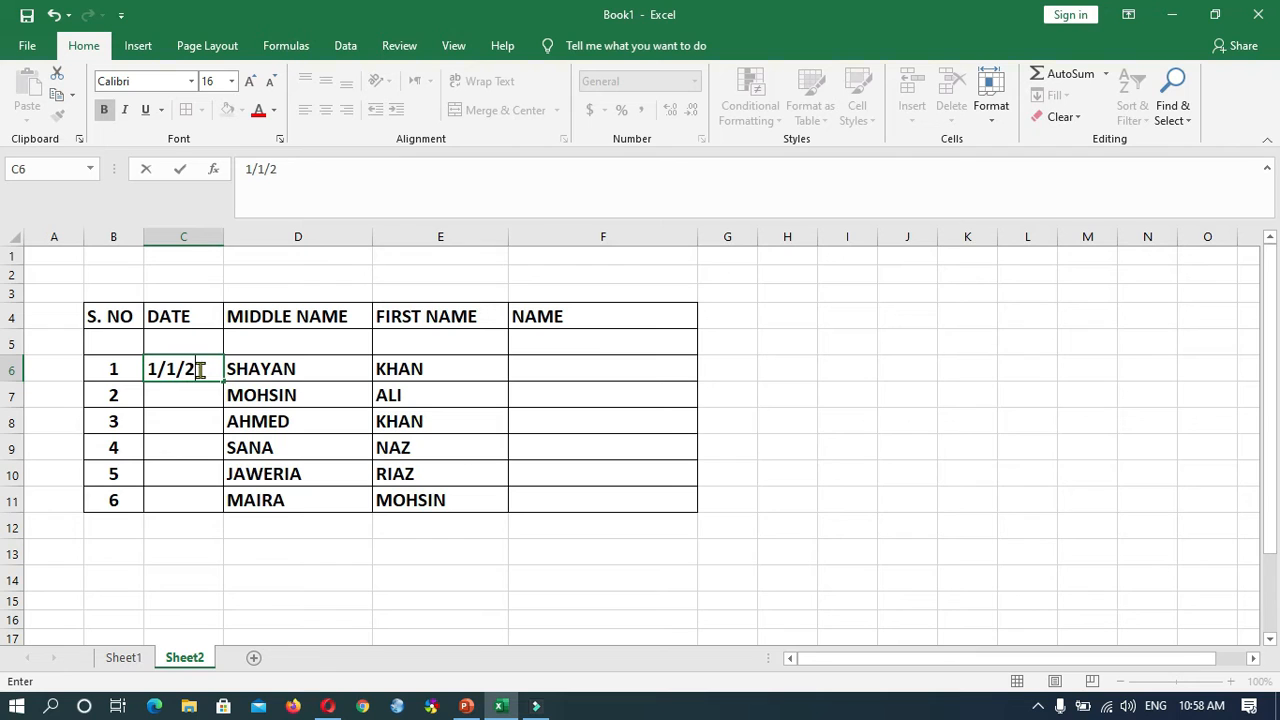
{"action": "type", "text": "020"}
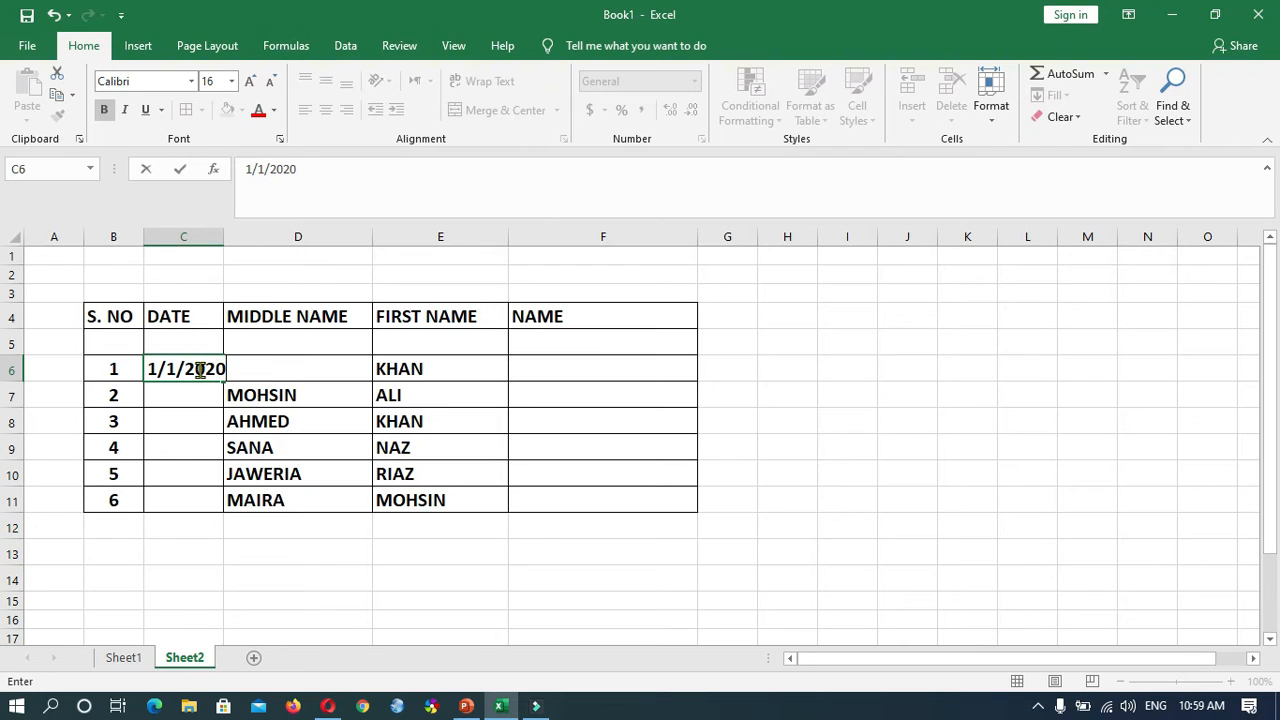
- Widen column C slightly and autofill consecutive dates from C6 down to C11
{"action": "left_click", "coordinate": [221, 238]}
{"action": "left_click_drag", "start_coordinate": [222, 242], "coordinate": [246, 243]}
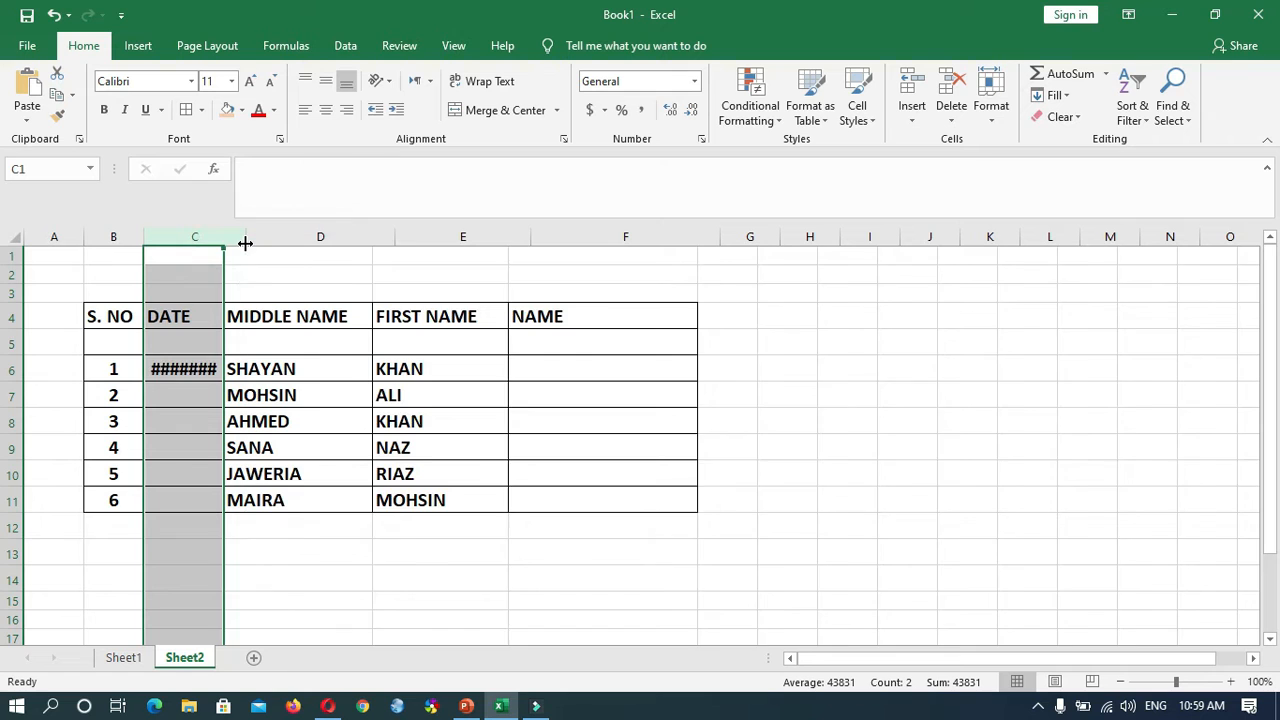
{"action": "left_click", "coordinate": [210, 371]}
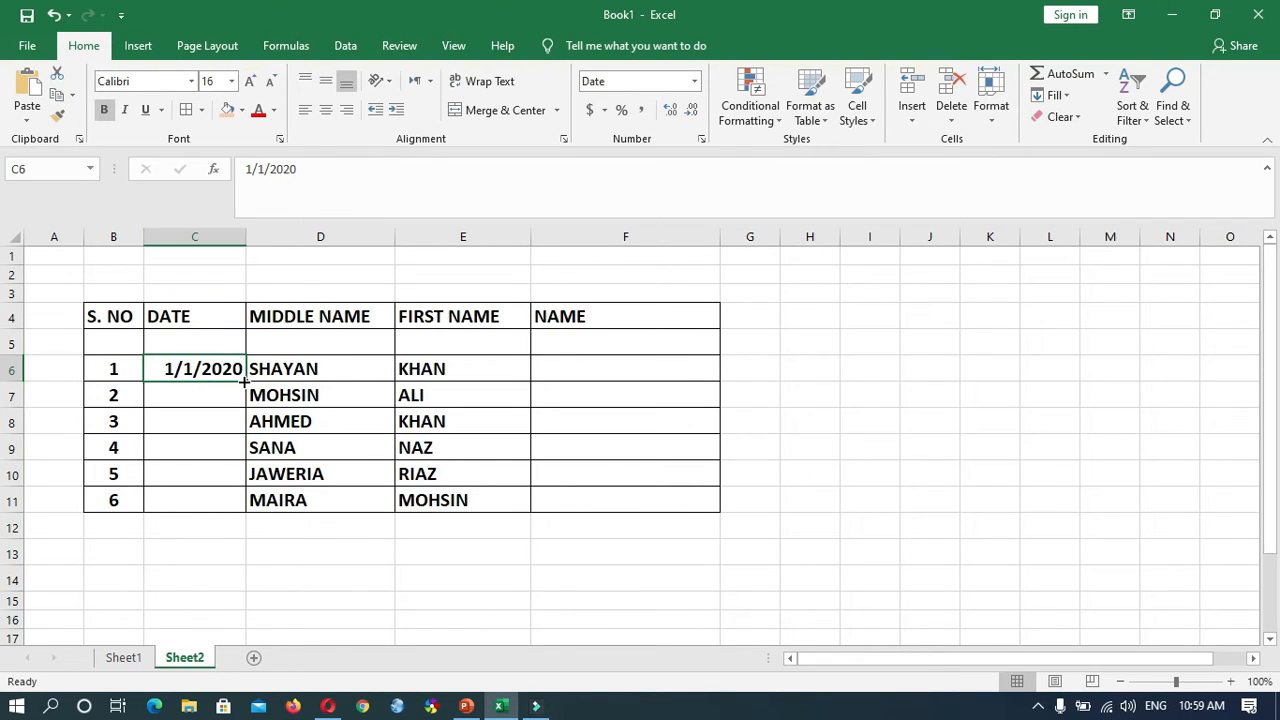
{"action": "left_click_drag", "start_coordinate": [245, 381], "coordinate": [234, 500]}
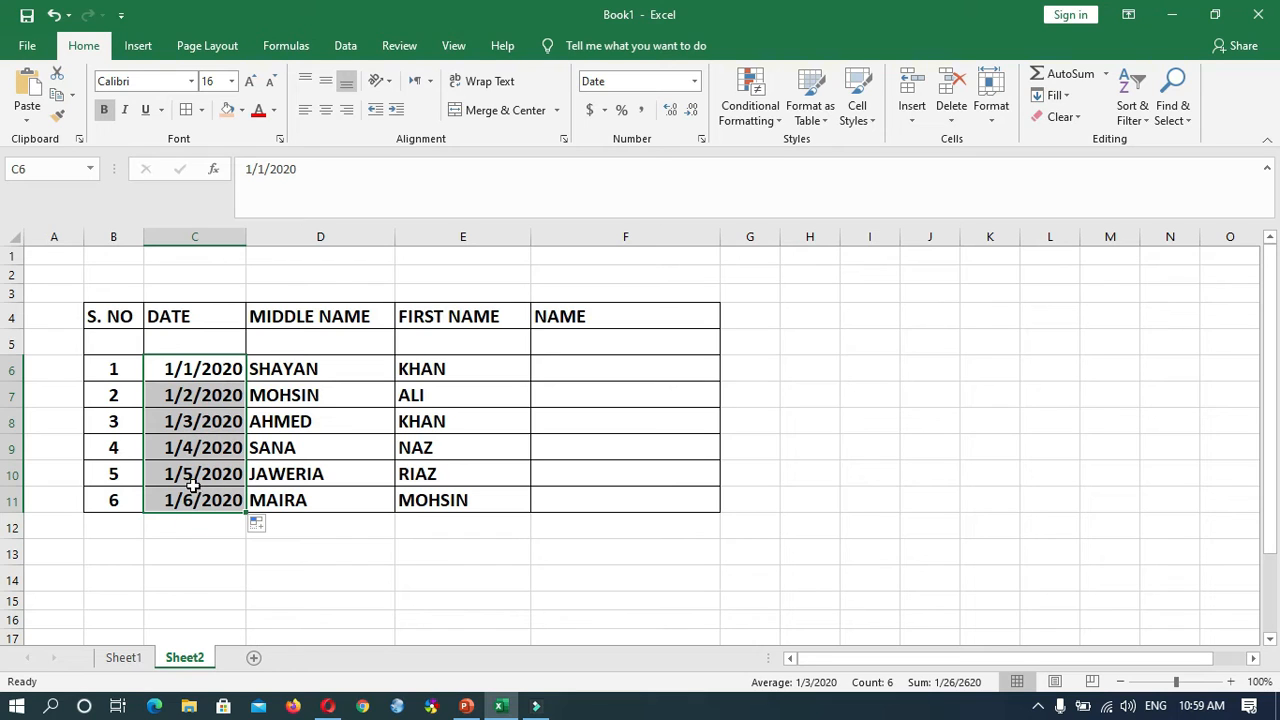
- Enter the first person's full name in F6, combining the first name from D6 and the last name from E6
{"action": "left_click", "coordinate": [571, 366]}
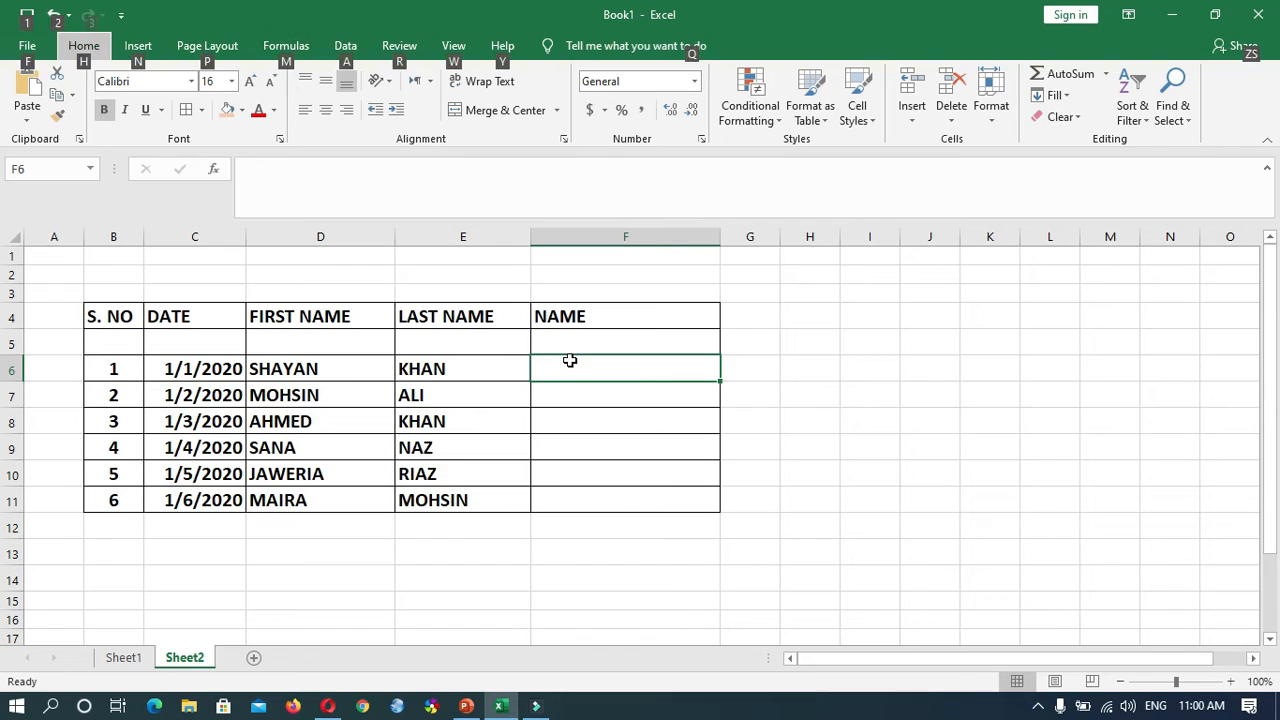
{"action": "key", "text": "Escape"}
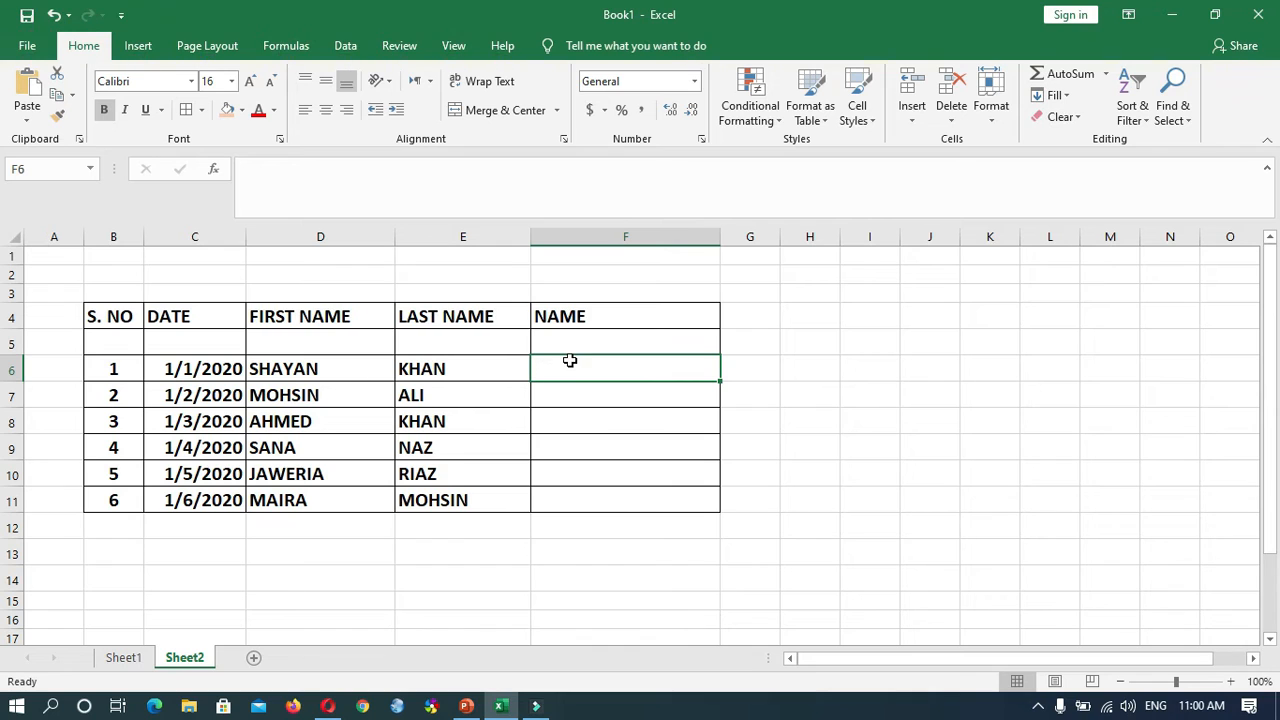
{"action": "left_click", "coordinate": [336, 368]}
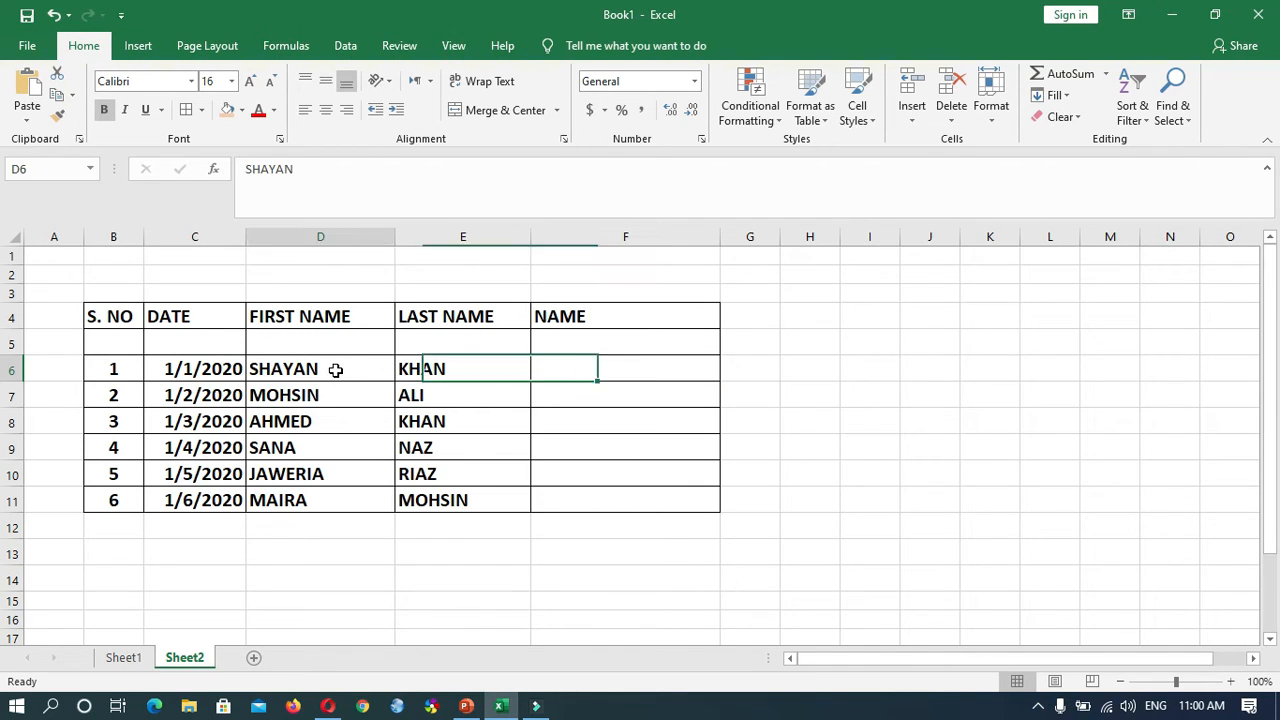
{"action": "left_click", "coordinate": [423, 367]}
{"action": "left_click", "coordinate": [543, 367]}
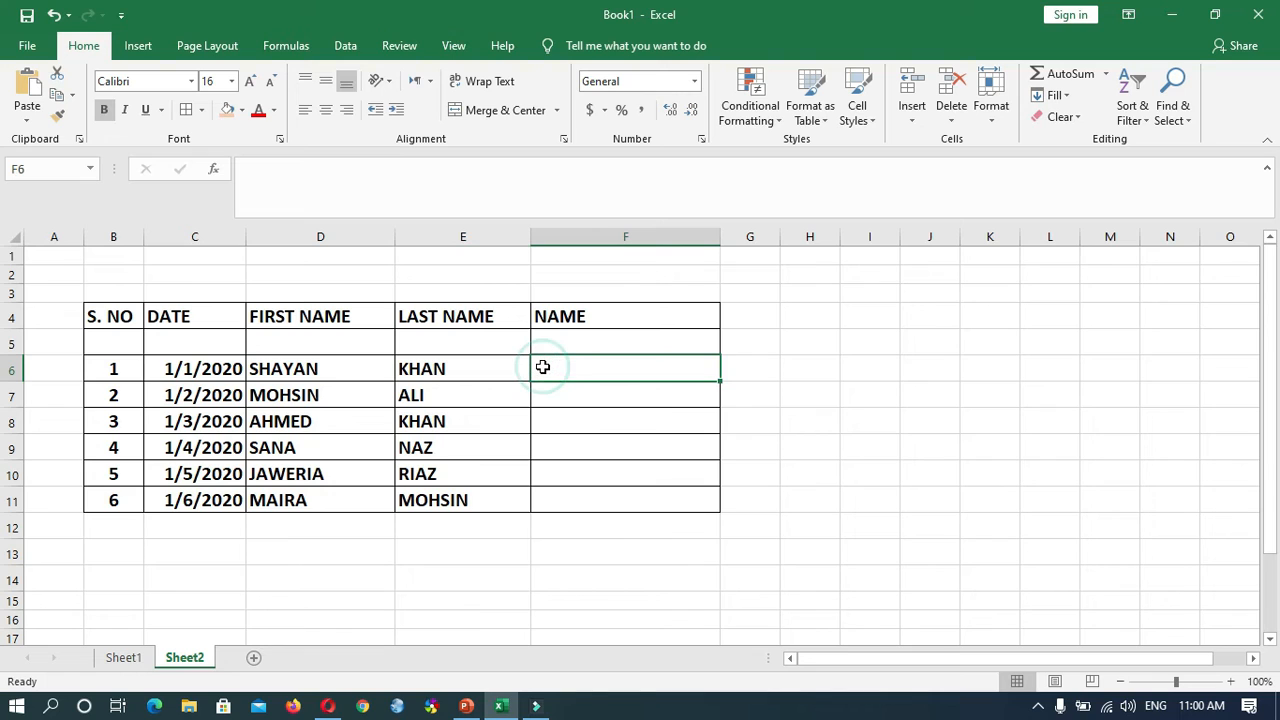
{"action": "type", "text": "S"}
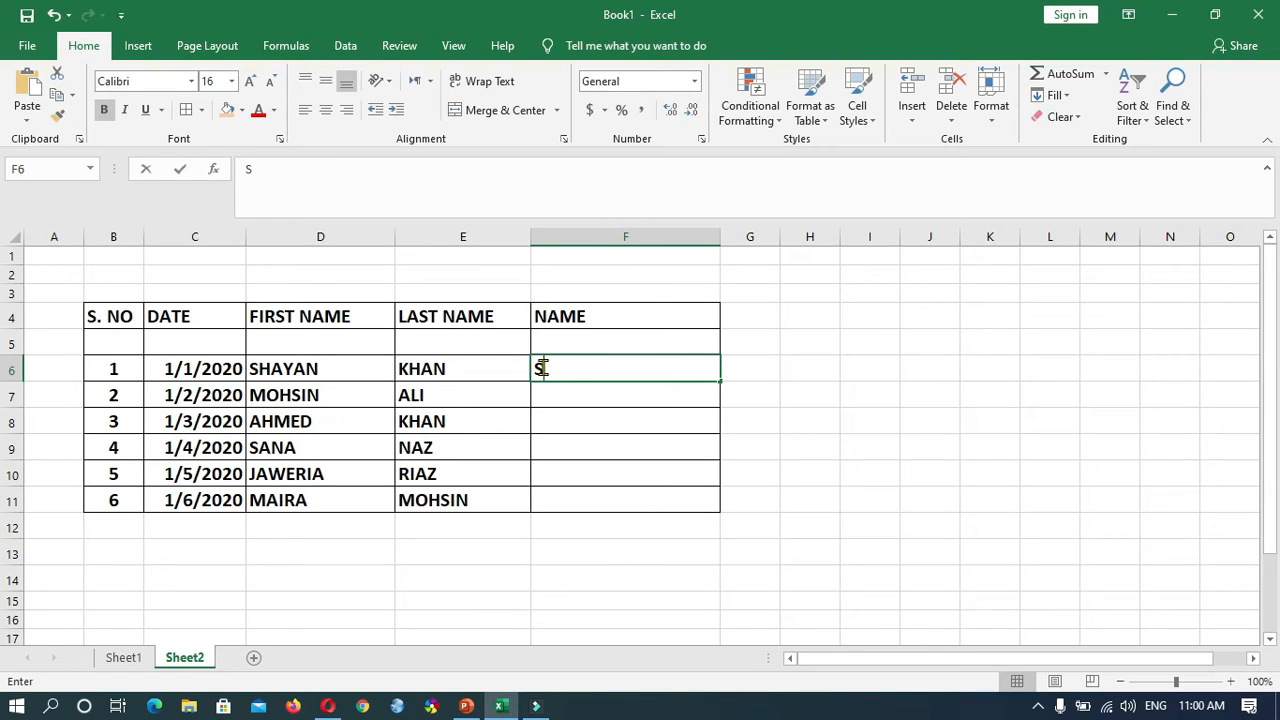
{"action": "type", "text": "HAYA"}
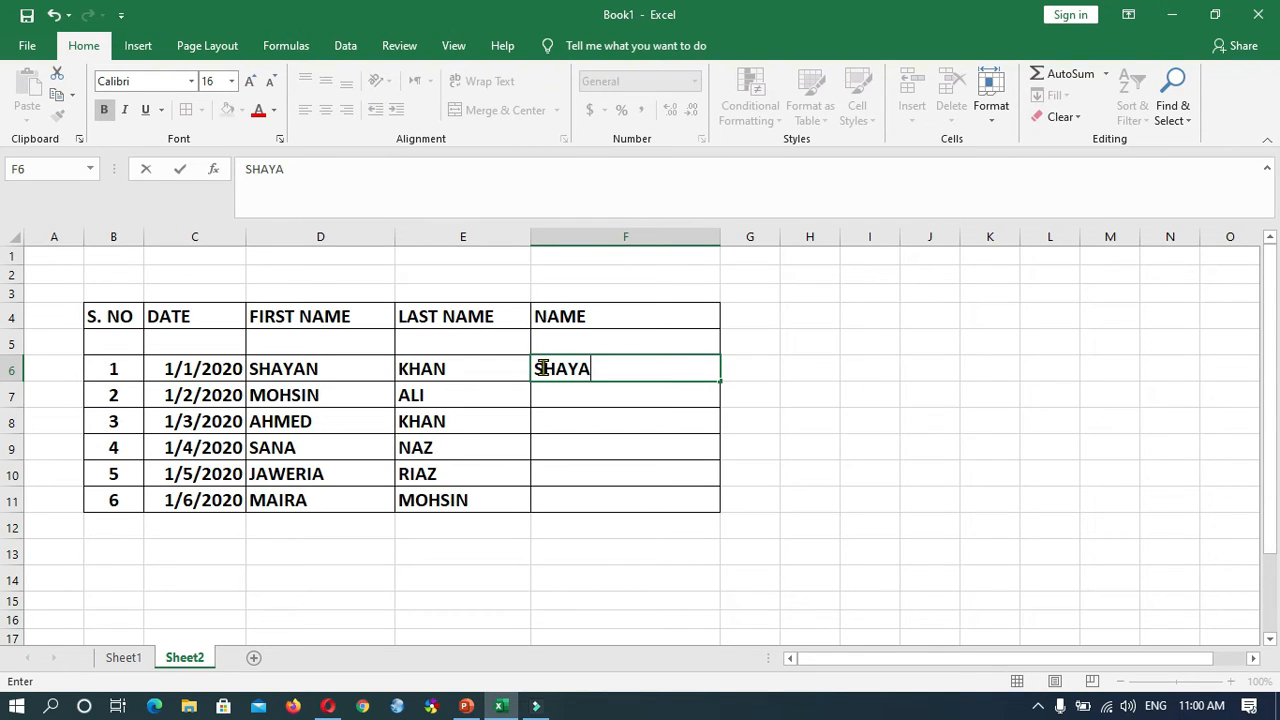
{"action": "type", "text": "N KHAN"}
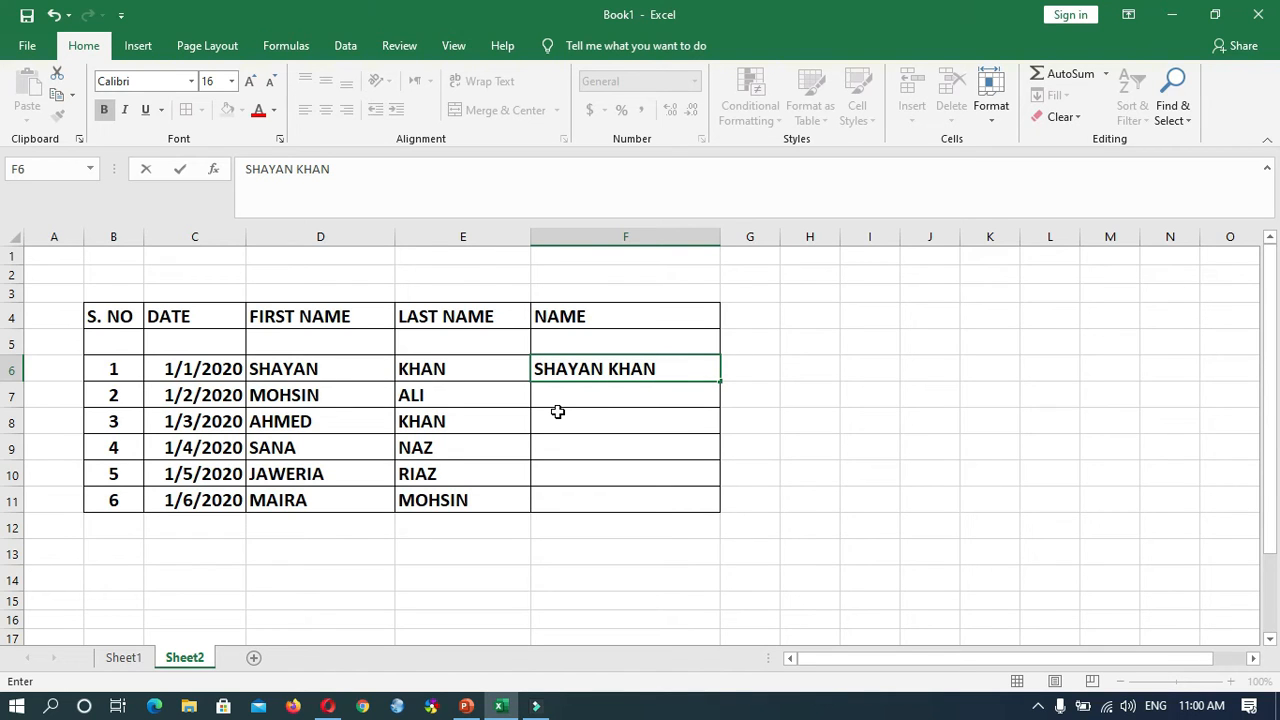
- Fill the remaining full names in F7:F11 with Flash Fill, following the first-plus-last-name pattern in F6
{"action": "key", "text": "Return"}
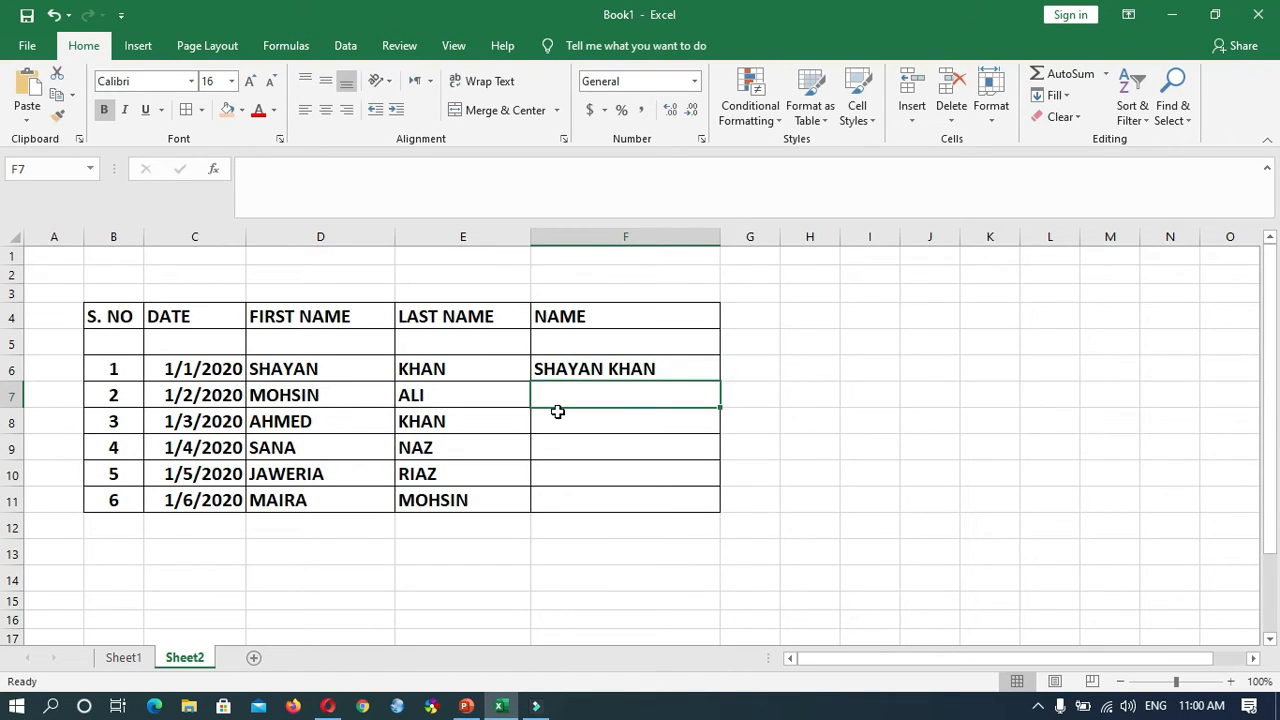
{"action": "type", "text": "MOHSIN ALI"}
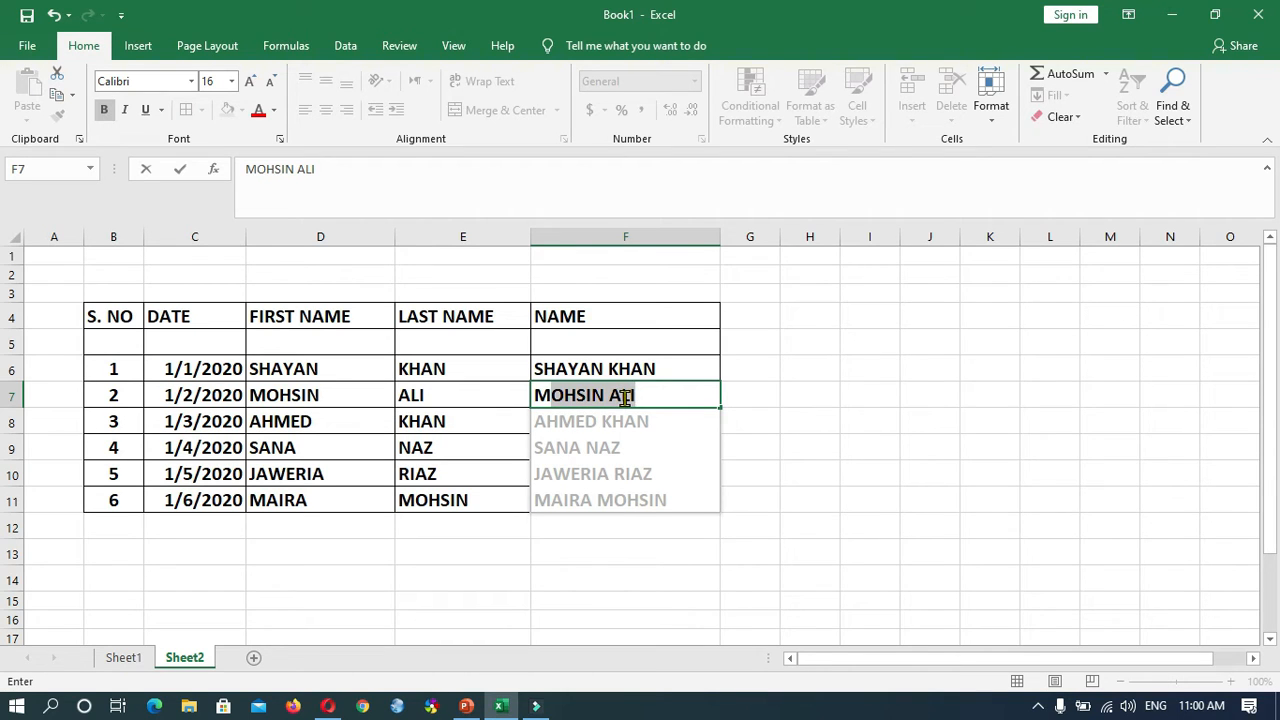
{"action": "key", "text": "Return"}
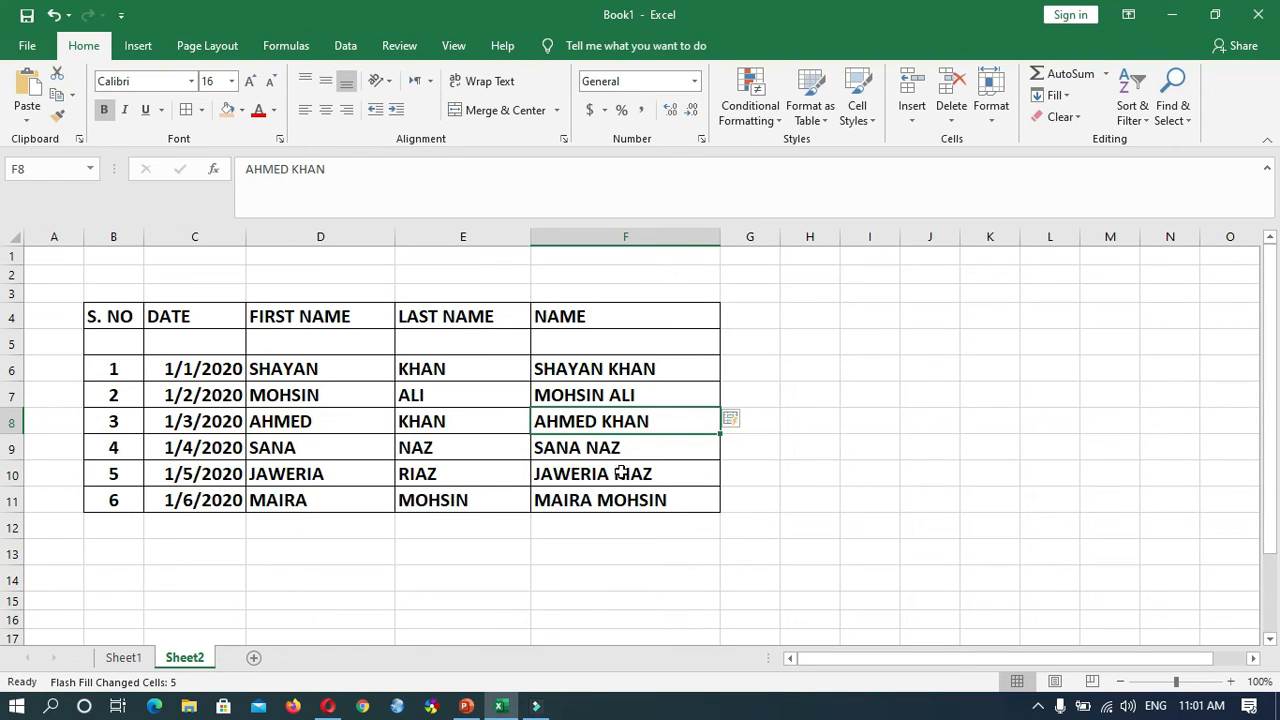
{"action": "left_click_drag", "start_coordinate": [605, 373], "coordinate": [633, 503]}
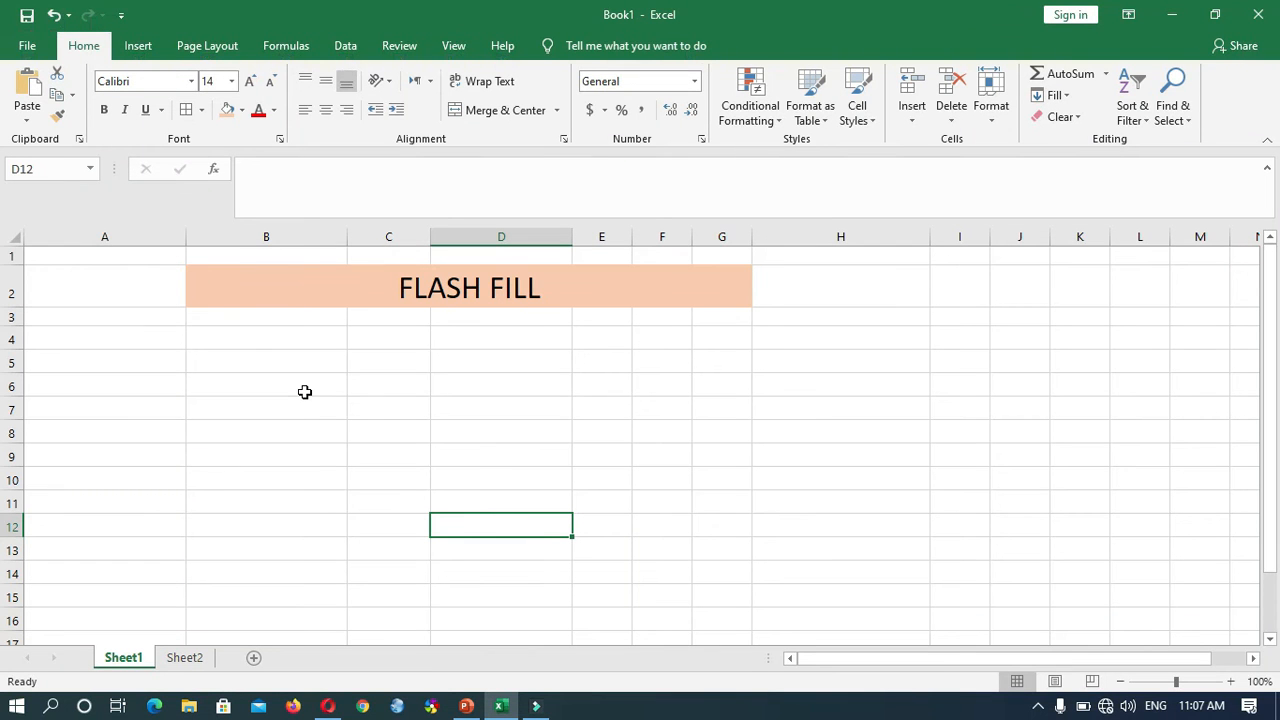
- Enter 8 in B5 and 16 in B6 of Sheet1 as the start of a number series
{"action": "left_click", "coordinate": [320, 361]}
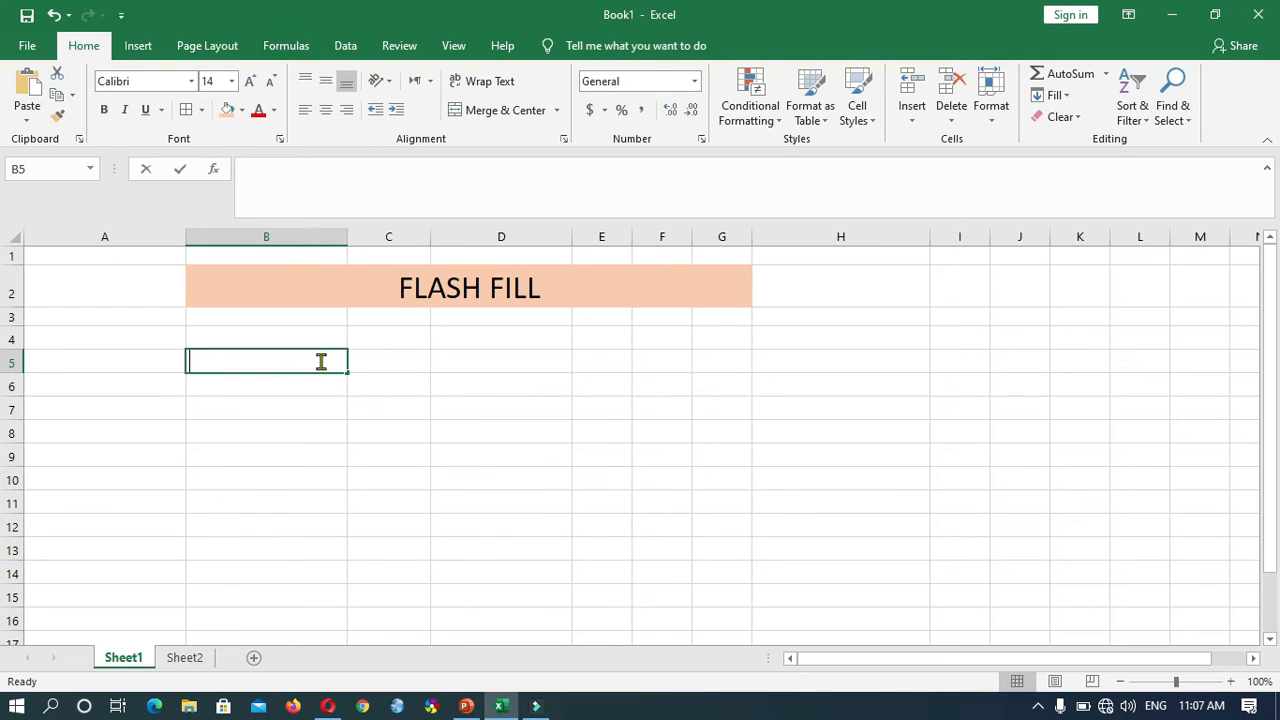
{"action": "type", "text": "8"}
{"action": "key", "text": "Return"}
{"action": "type", "text": "16"}
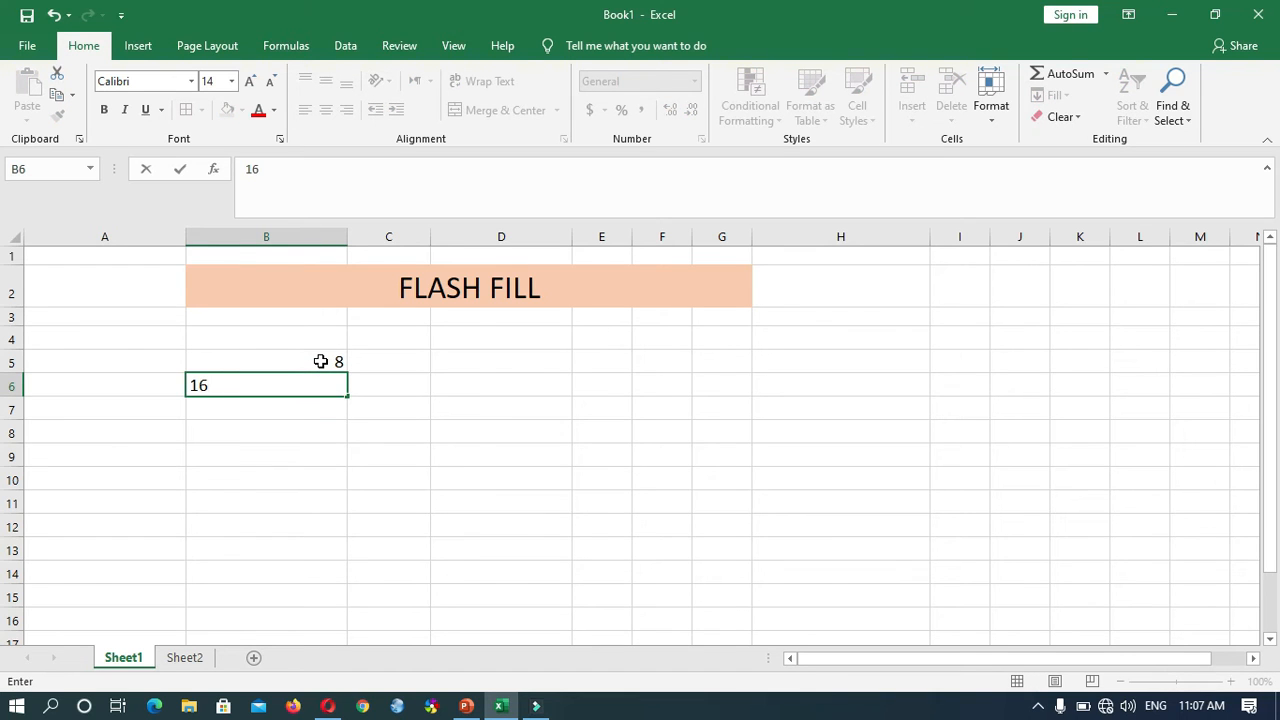
{"action": "key", "text": "Return"}
- Autofill the multiples of 8 from B5:B6 down to B13 and center them horizontally
{"action": "left_click_drag", "start_coordinate": [337, 361], "coordinate": [335, 384]}
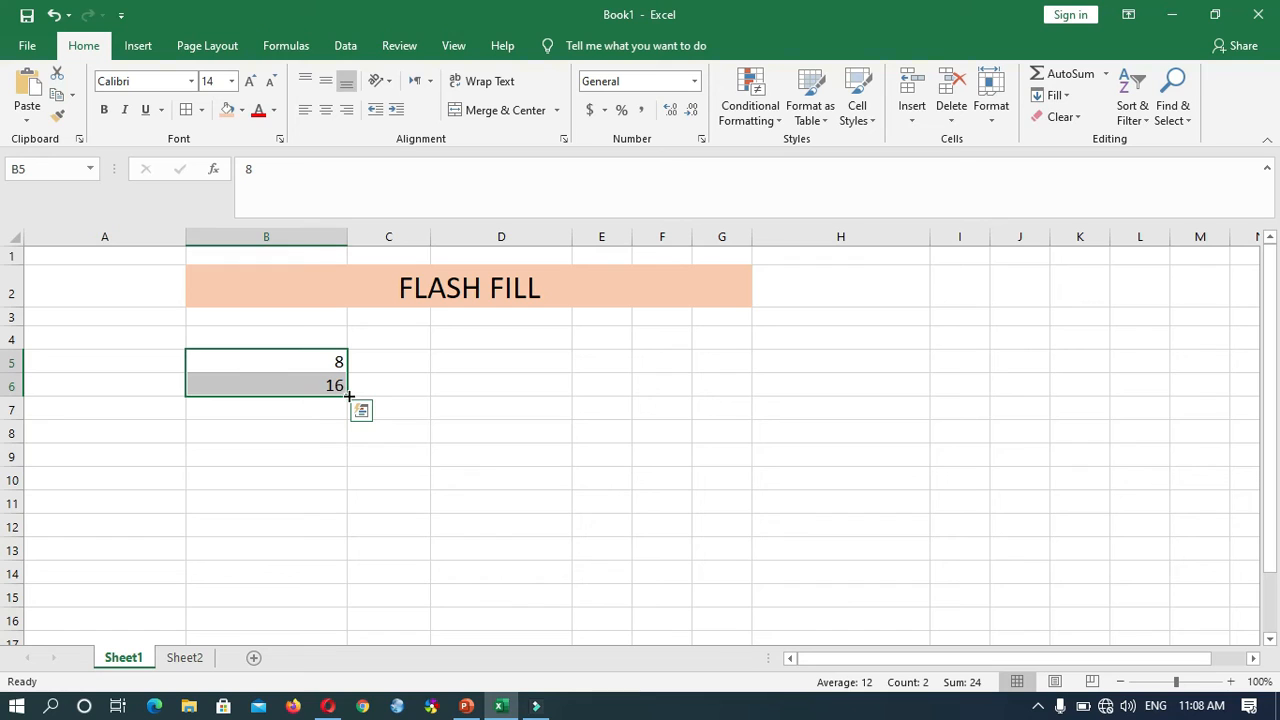
{"action": "left_click_drag", "start_coordinate": [347, 397], "coordinate": [346, 561]}
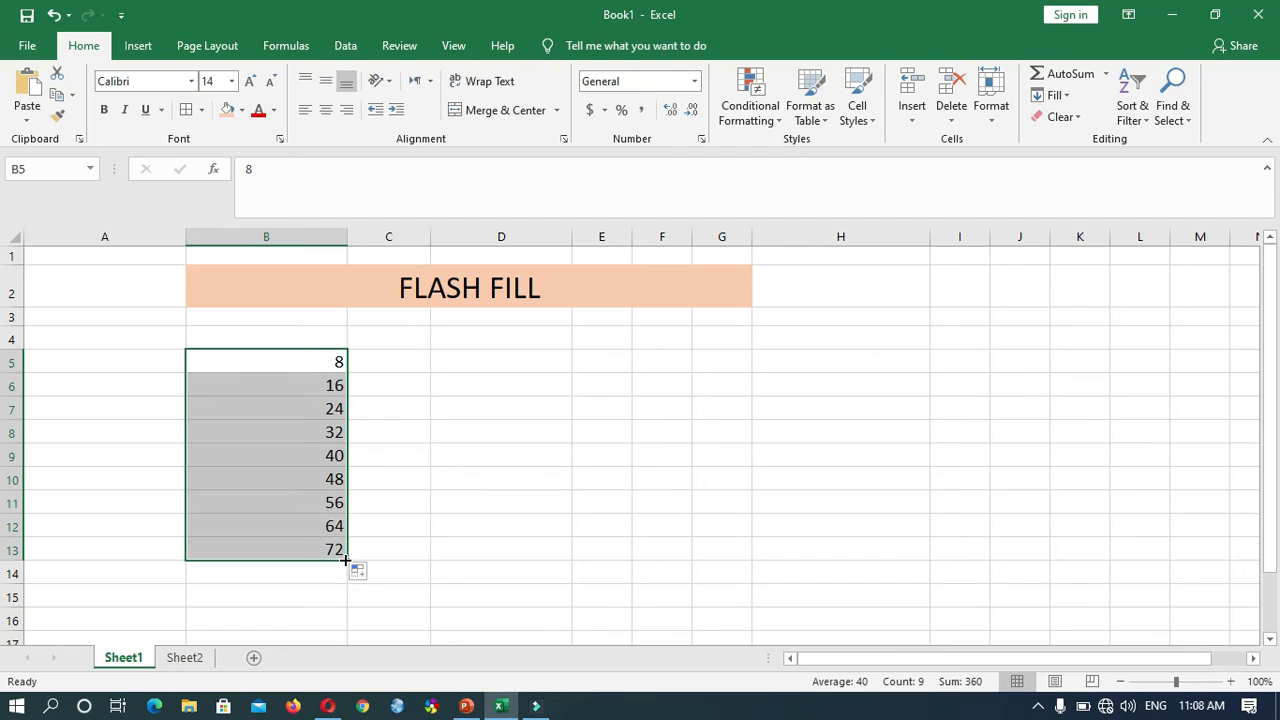
{"action": "left_click", "coordinate": [326, 109]}
{"action": "left_click_drag", "start_coordinate": [273, 363], "coordinate": [275, 379]}
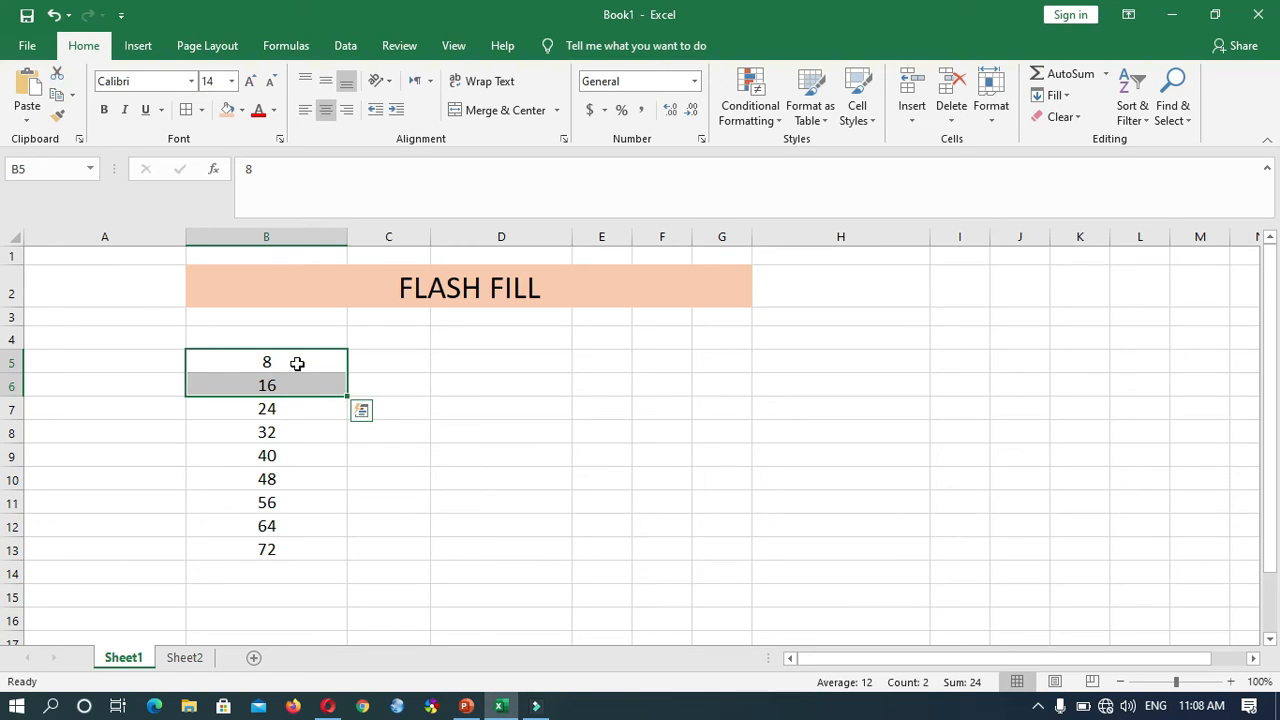
{"action": "left_click_drag", "start_coordinate": [300, 363], "coordinate": [349, 578]}
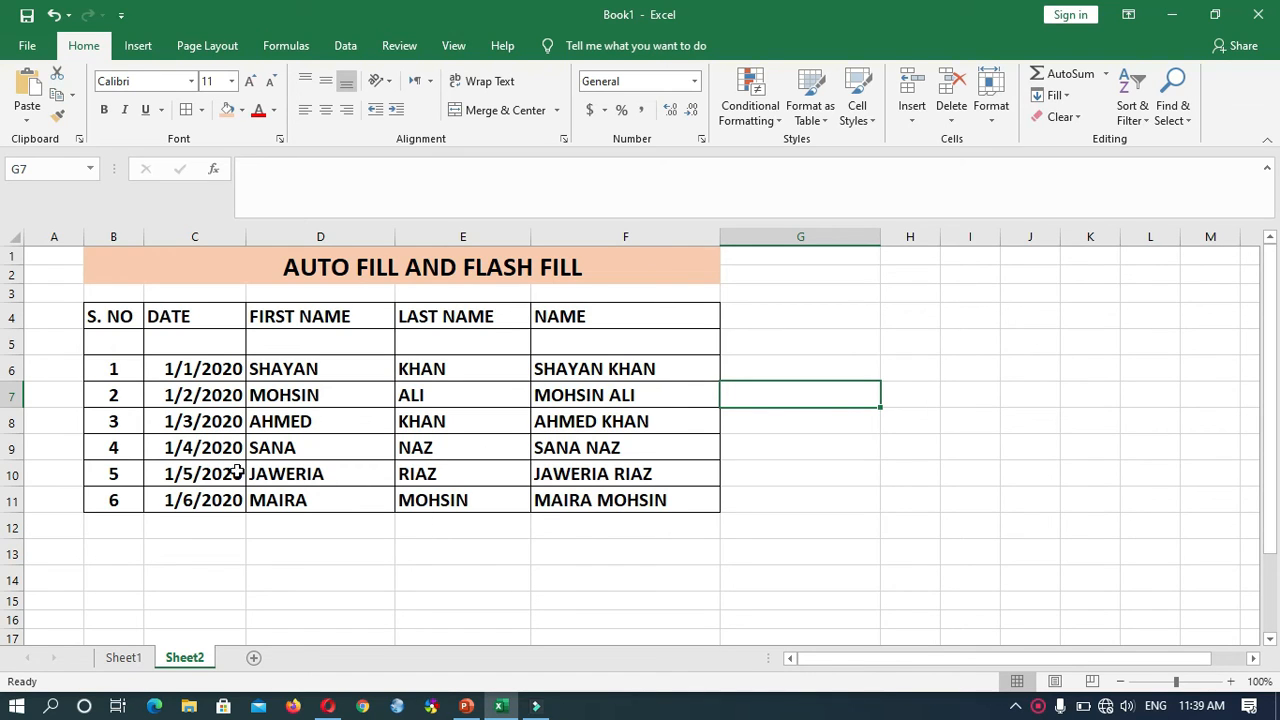
{"action": "left_click_drag", "start_coordinate": [126, 369], "coordinate": [129, 489]}
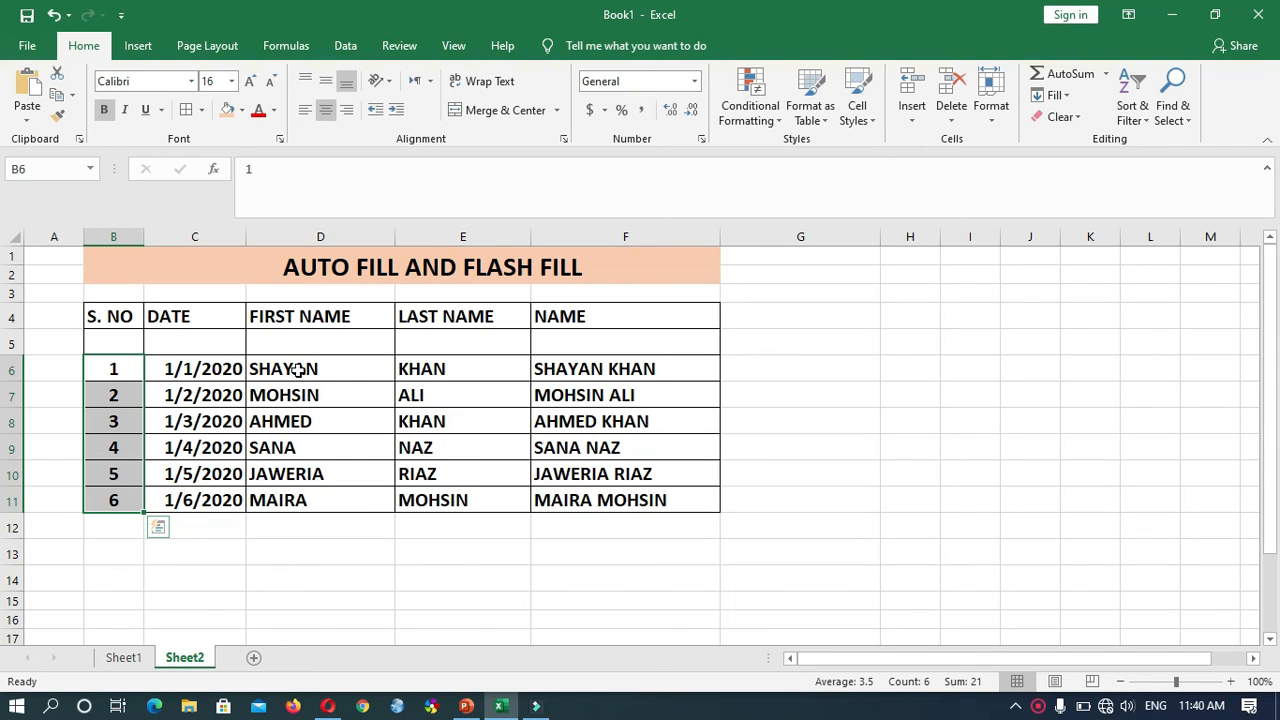
{"action": "left_click_drag", "start_coordinate": [203, 380], "coordinate": [591, 497]}
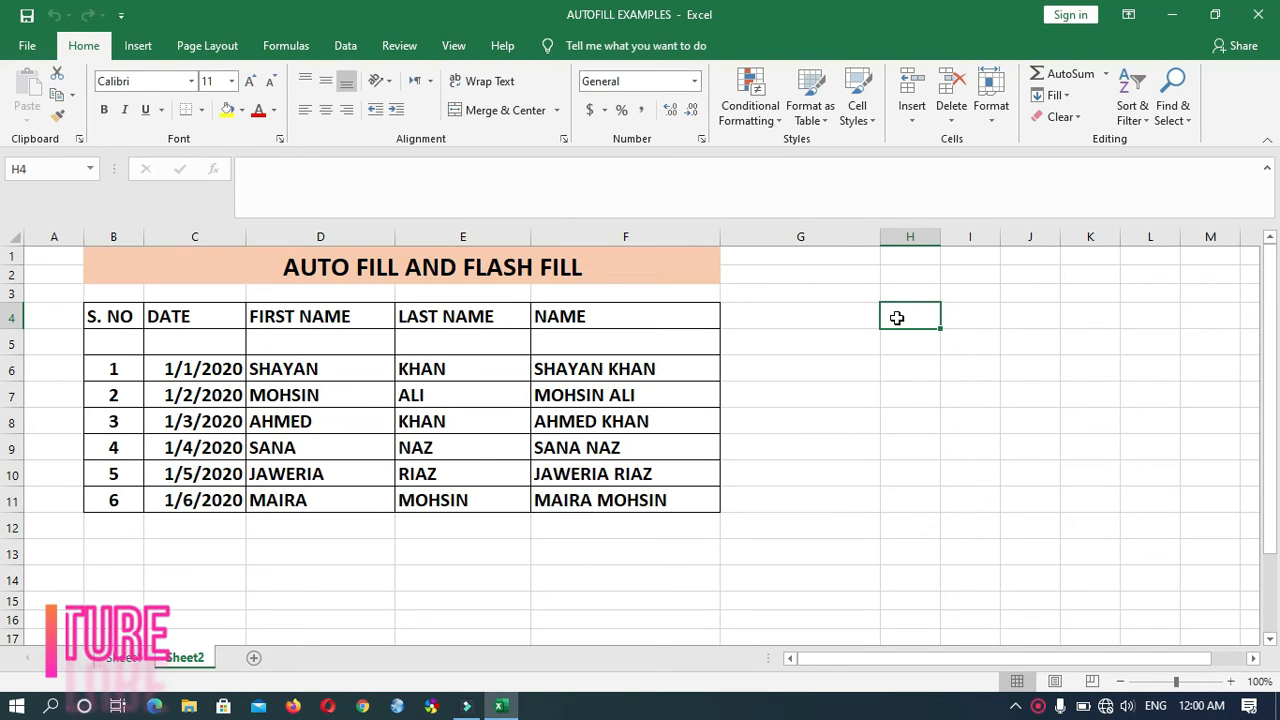
- Enter 6 in H4 of Sheet2 and autofill it down to H14
{"action": "type", "text": "6"}
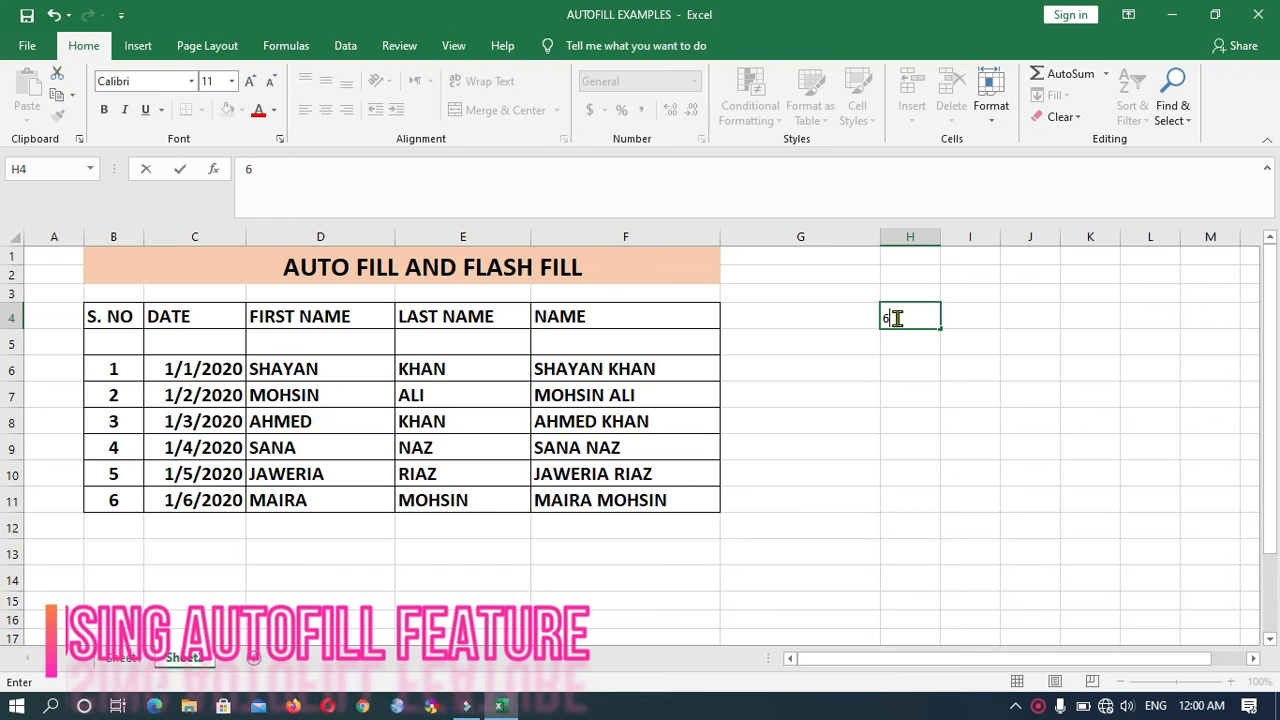
{"action": "left_click", "coordinate": [910, 340]}
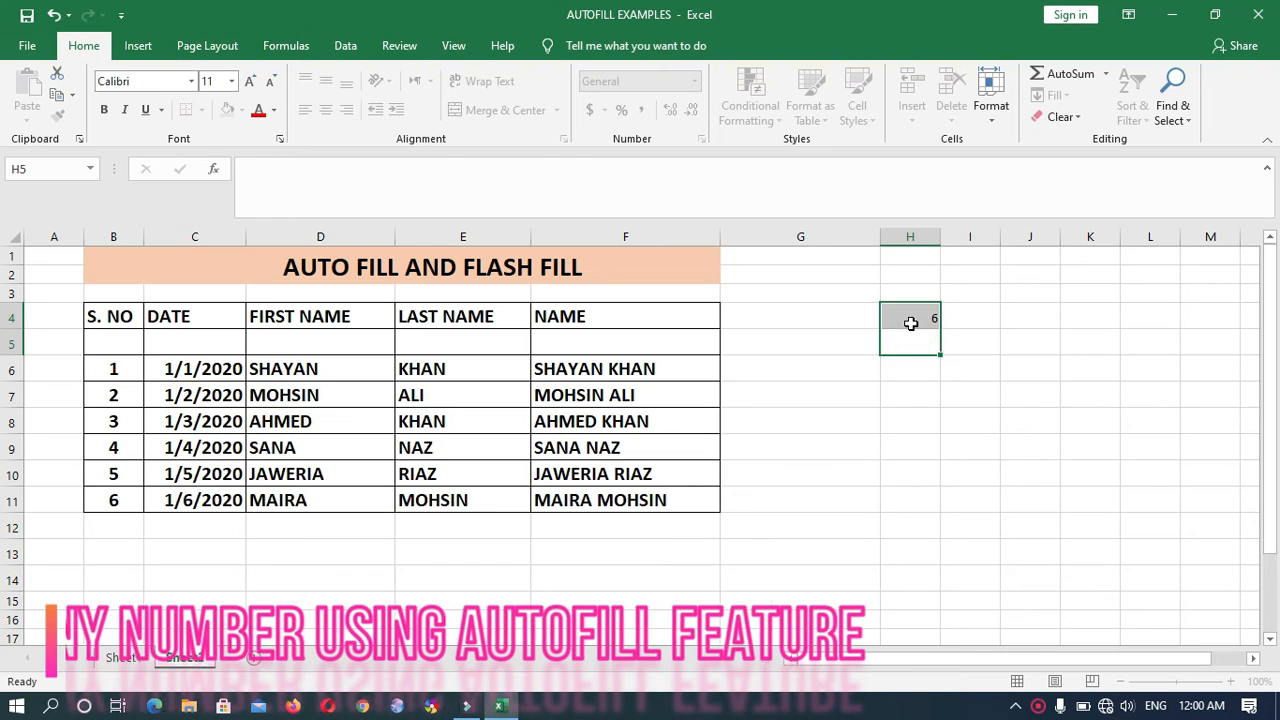
{"action": "left_click", "coordinate": [909, 320]}
{"action": "left_click_drag", "start_coordinate": [939, 327], "coordinate": [931, 580]}
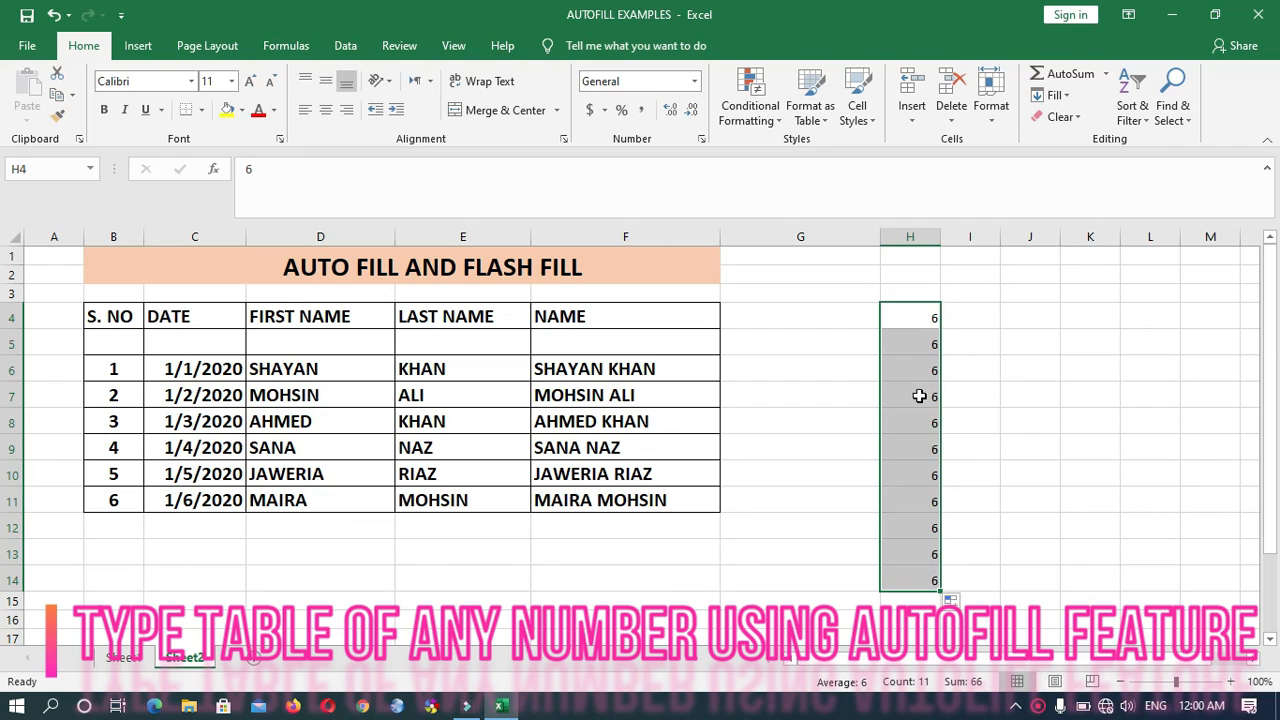
- Complete the first multiplication row with x in I4, 1 in J4, = in K4 and 6 in L4
{"action": "left_click", "coordinate": [963, 321]}
{"action": "type", "text": "x"}
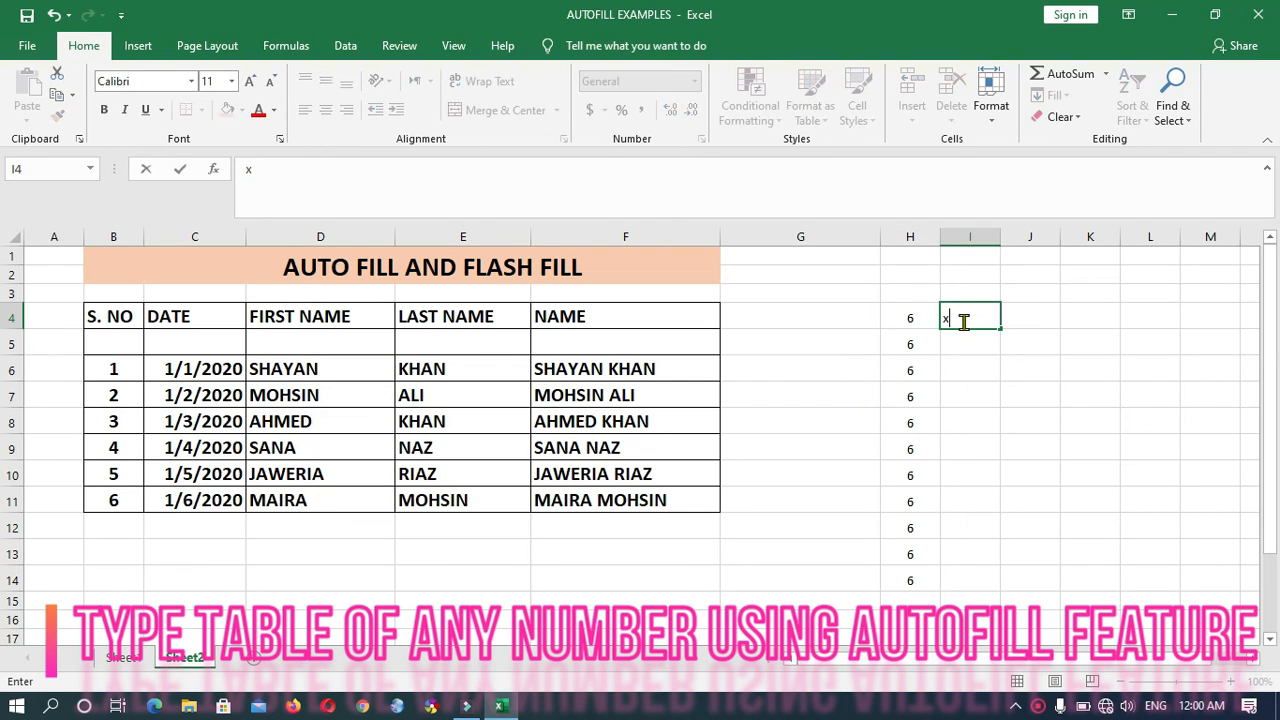
{"action": "key", "text": "Tab"}
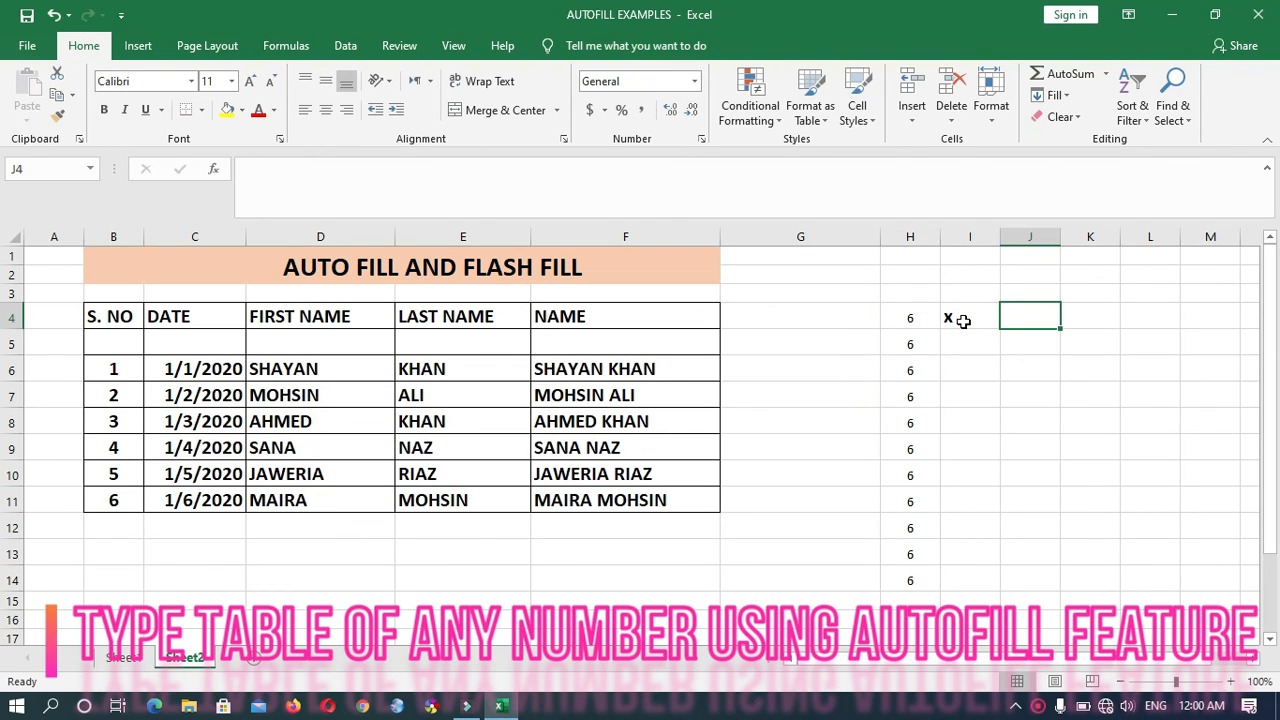
{"action": "type", "text": "1"}
{"action": "key", "text": "Tab"}
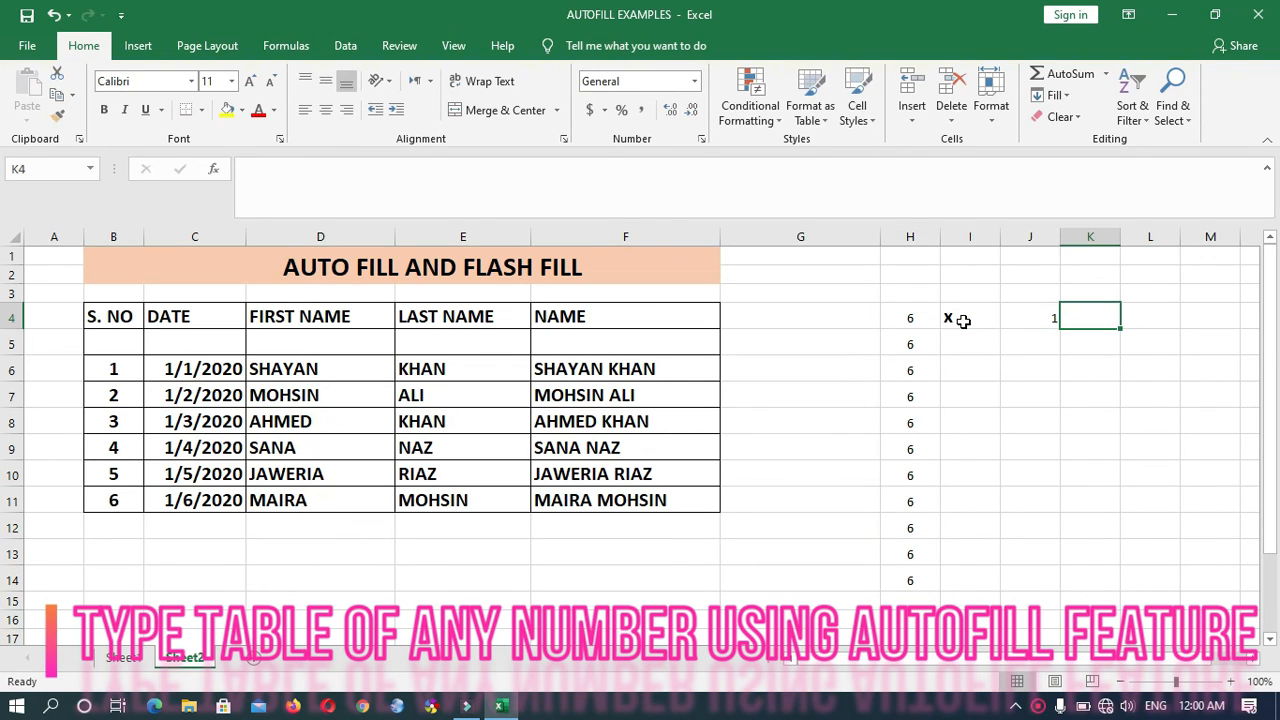
{"action": "type", "text": "="}
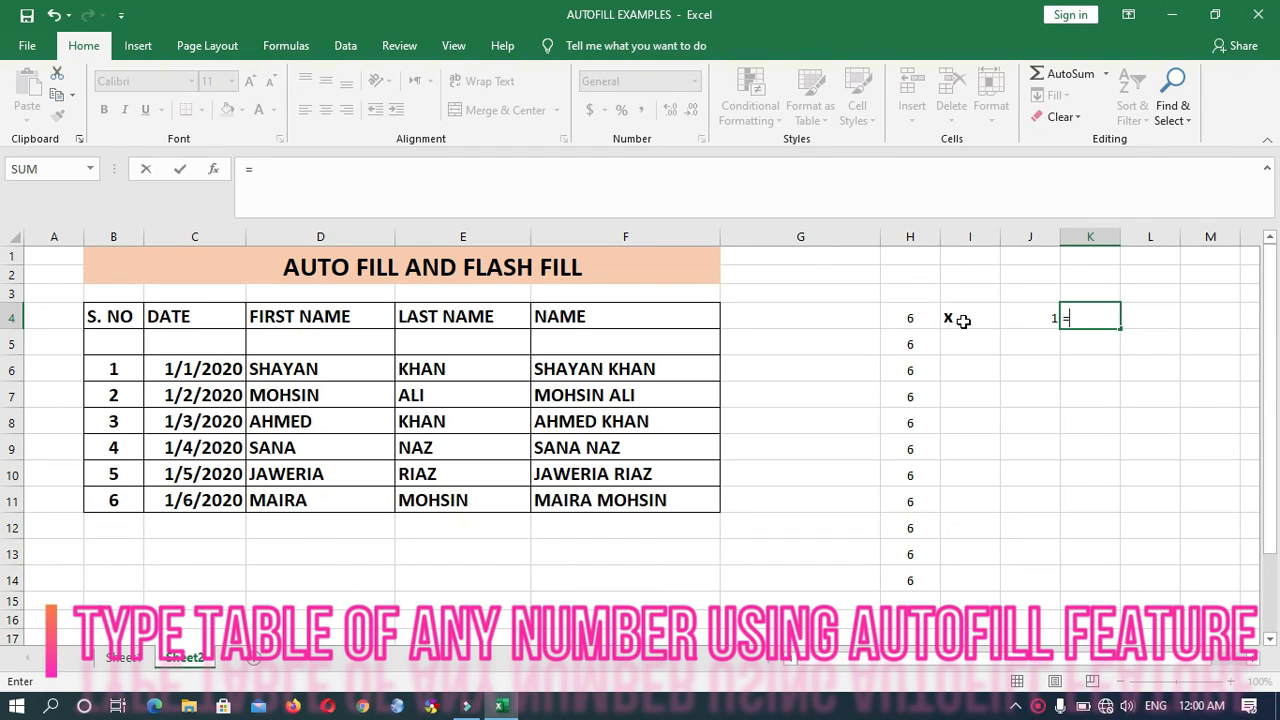
{"action": "key", "text": "Return"}
{"action": "key", "text": "Up"}
{"action": "key", "text": "Tab"}
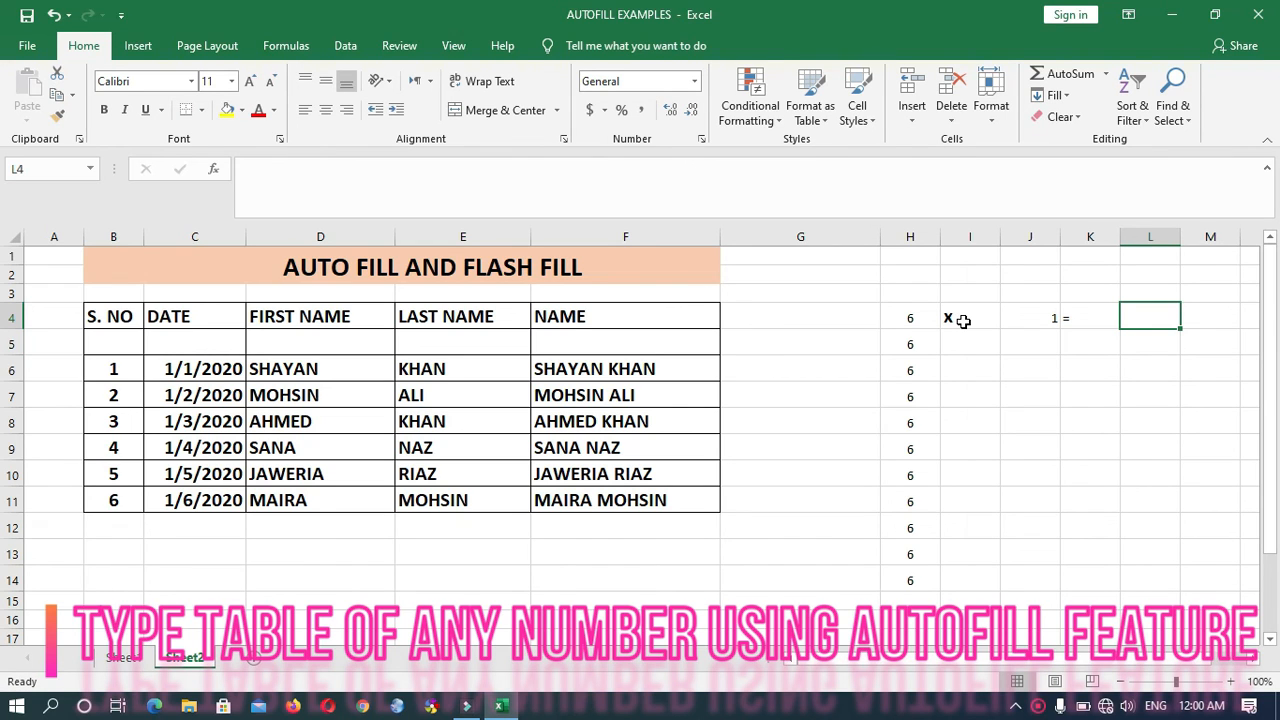
{"action": "type", "text": "6"}
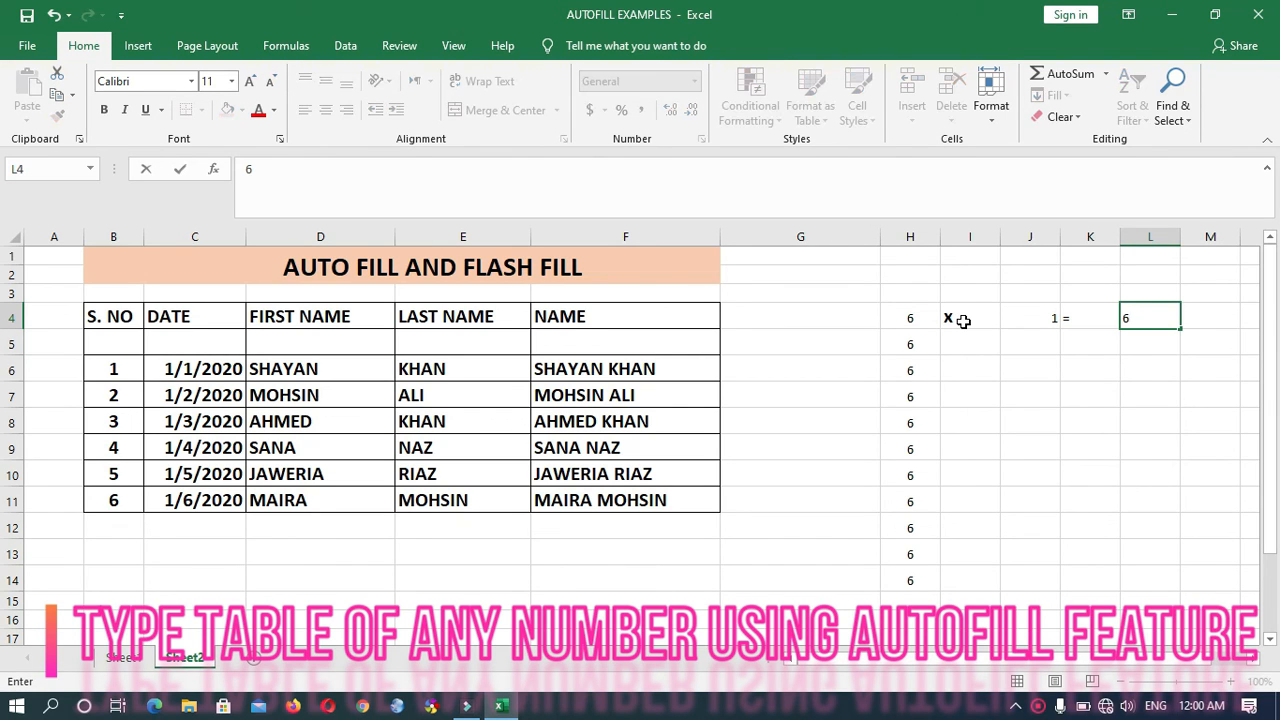
{"action": "key", "text": "Return"}
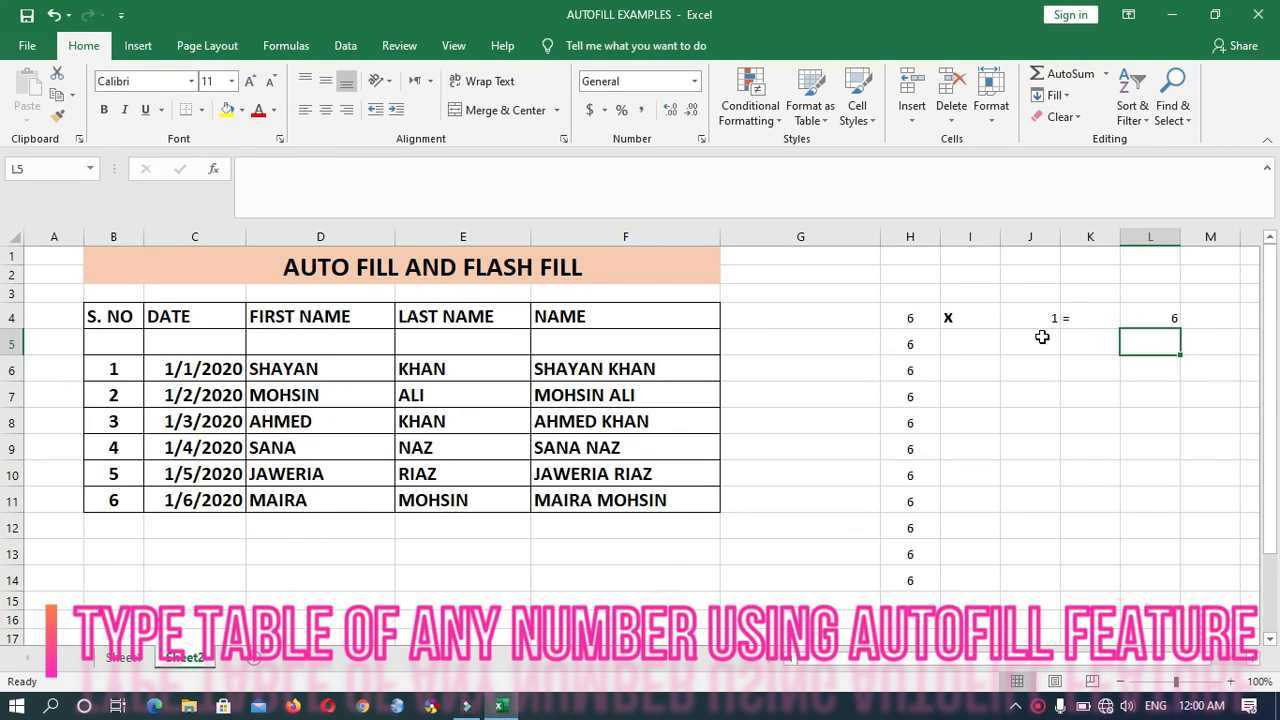
- Center the range H4:L14 horizontally and set its font size to 16
{"action": "left_click", "coordinate": [912, 321]}
{"action": "left_click_drag", "start_coordinate": [912, 321], "coordinate": [1132, 584]}
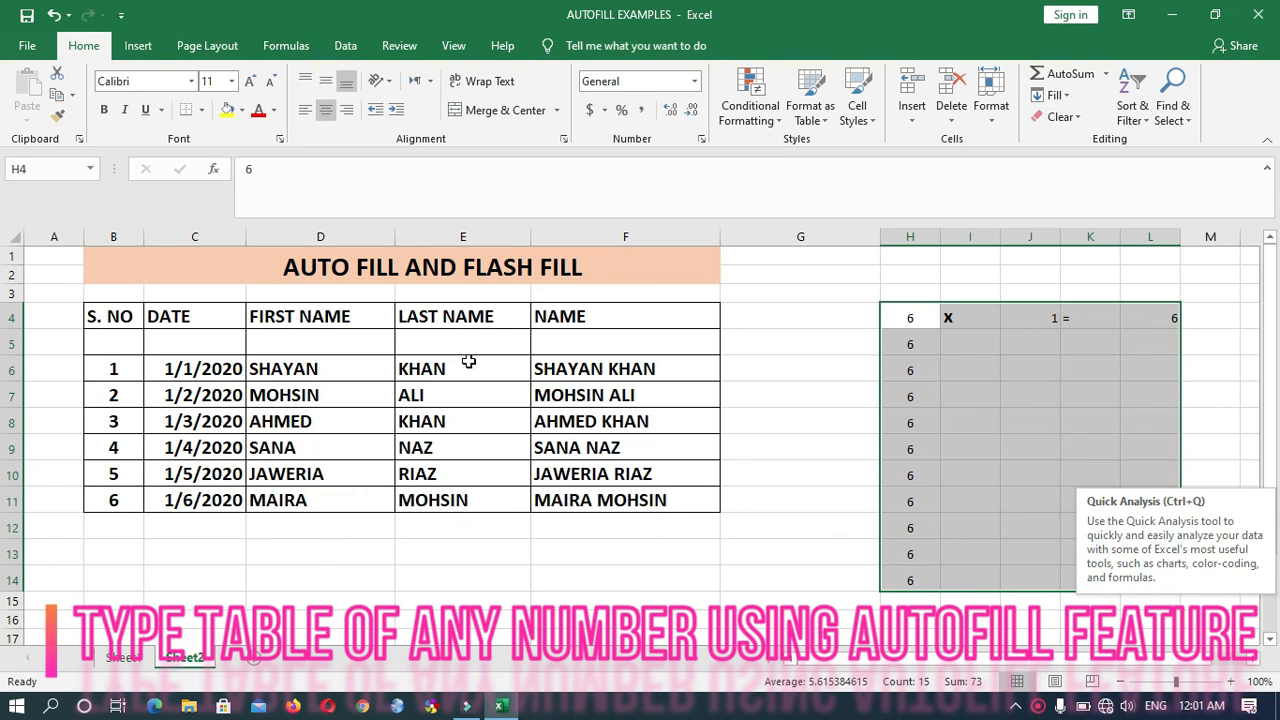
{"action": "left_click", "coordinate": [327, 110]}
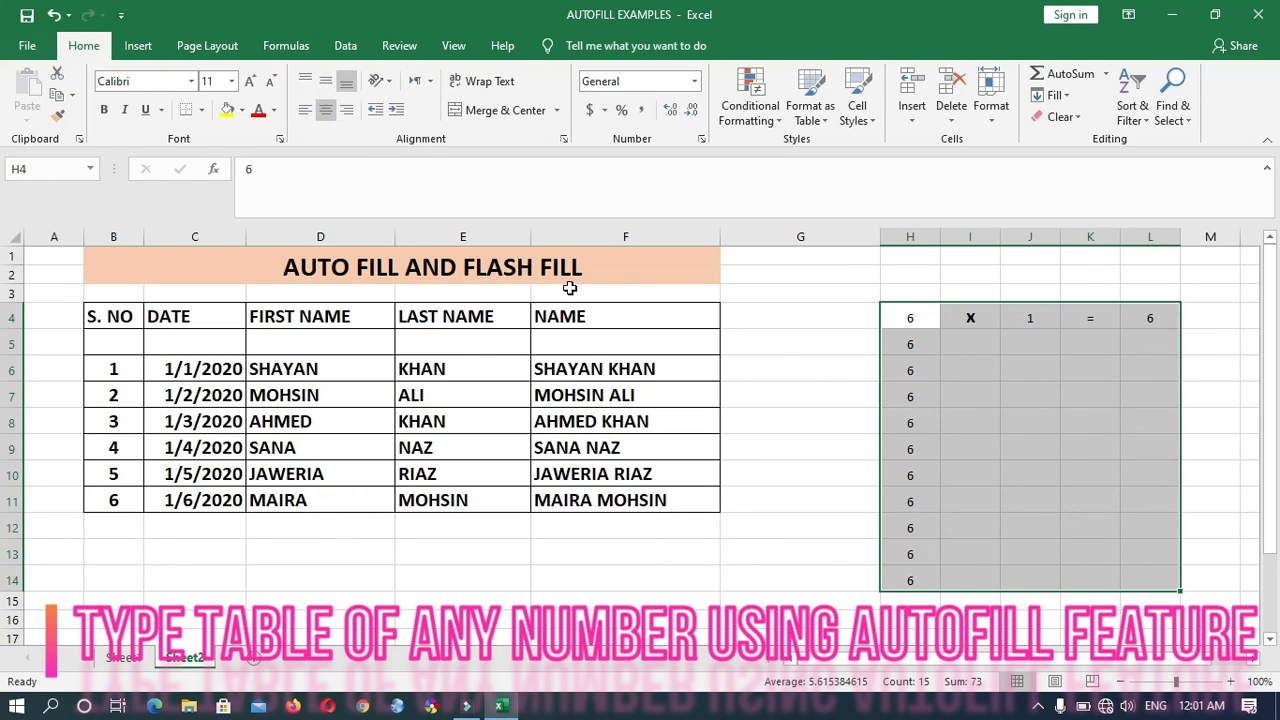
{"action": "left_click", "coordinate": [231, 82]}
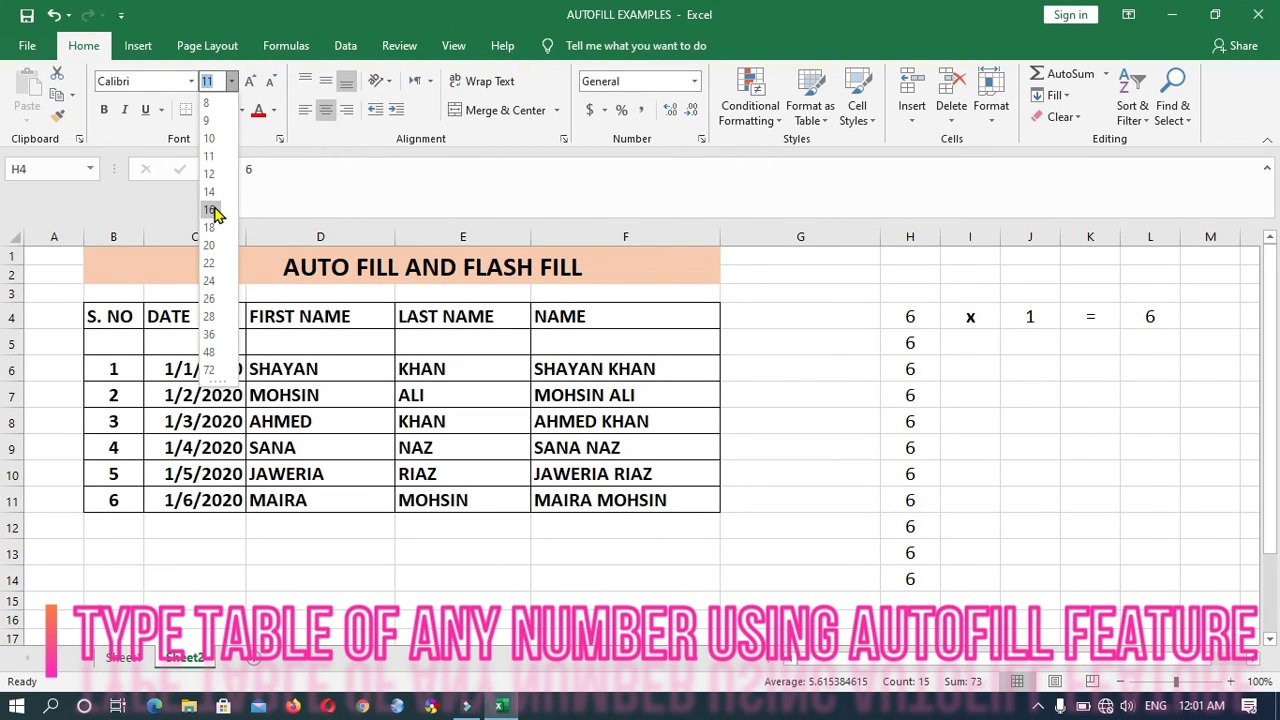
{"action": "left_click", "coordinate": [210, 209]}
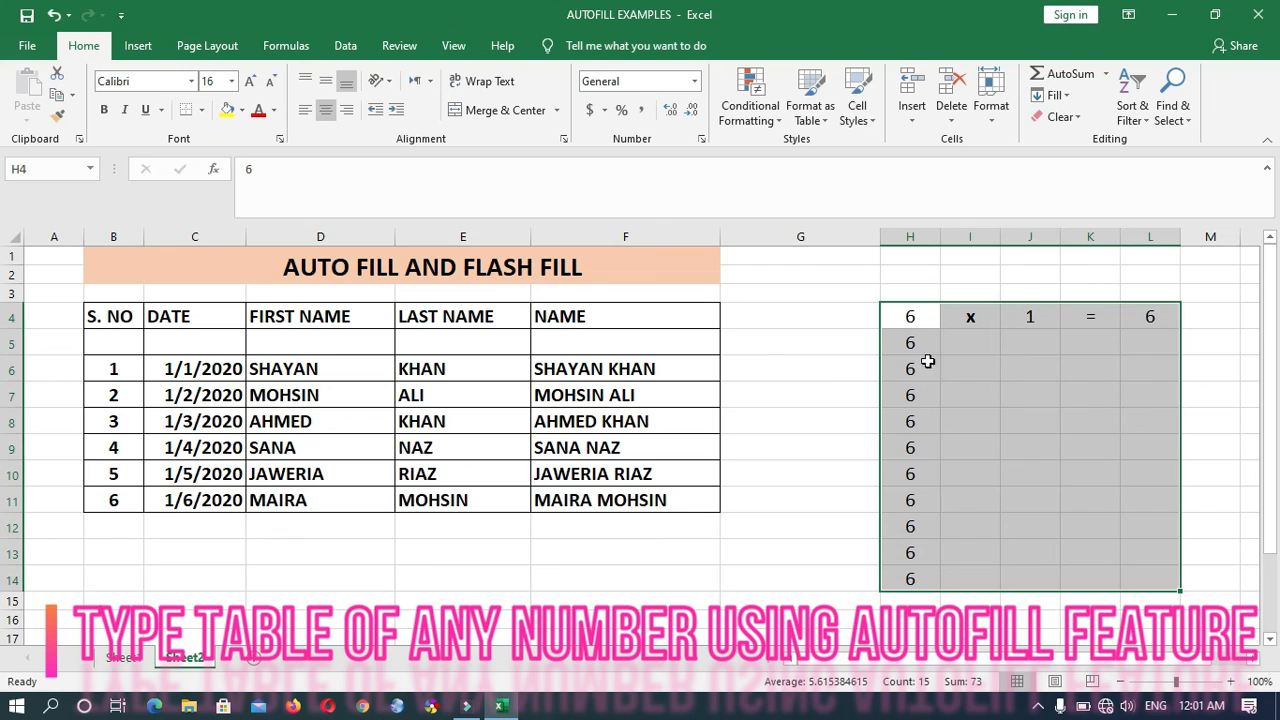
- Enter x in I5 and autofill it down to I14
{"action": "left_click", "coordinate": [977, 346]}
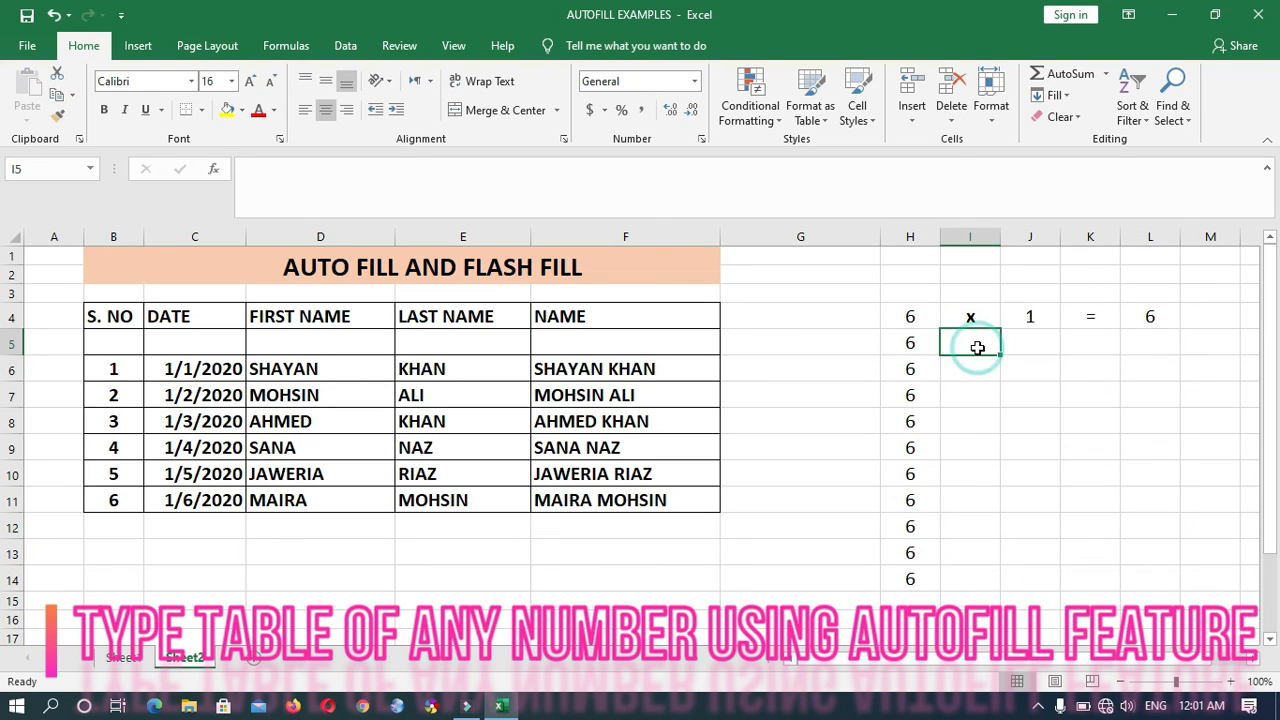
{"action": "type", "text": "x"}
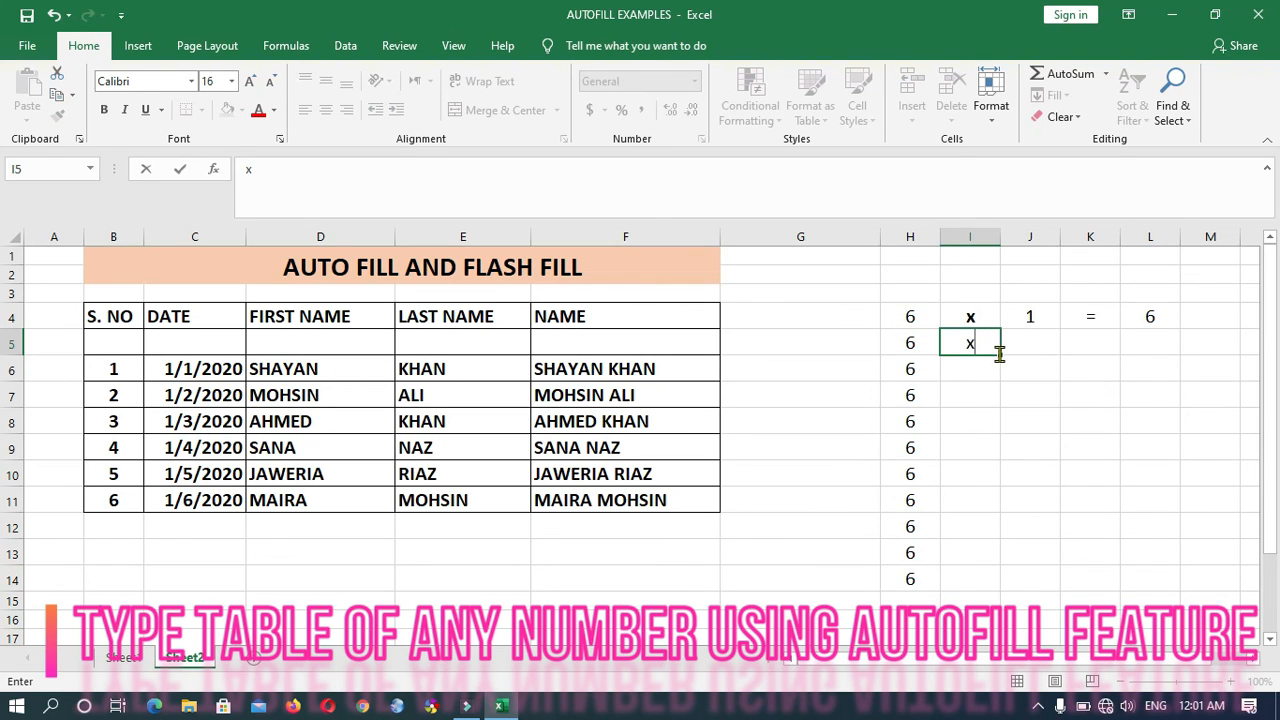
{"action": "left_click_drag", "start_coordinate": [1001, 354], "coordinate": [990, 584]}
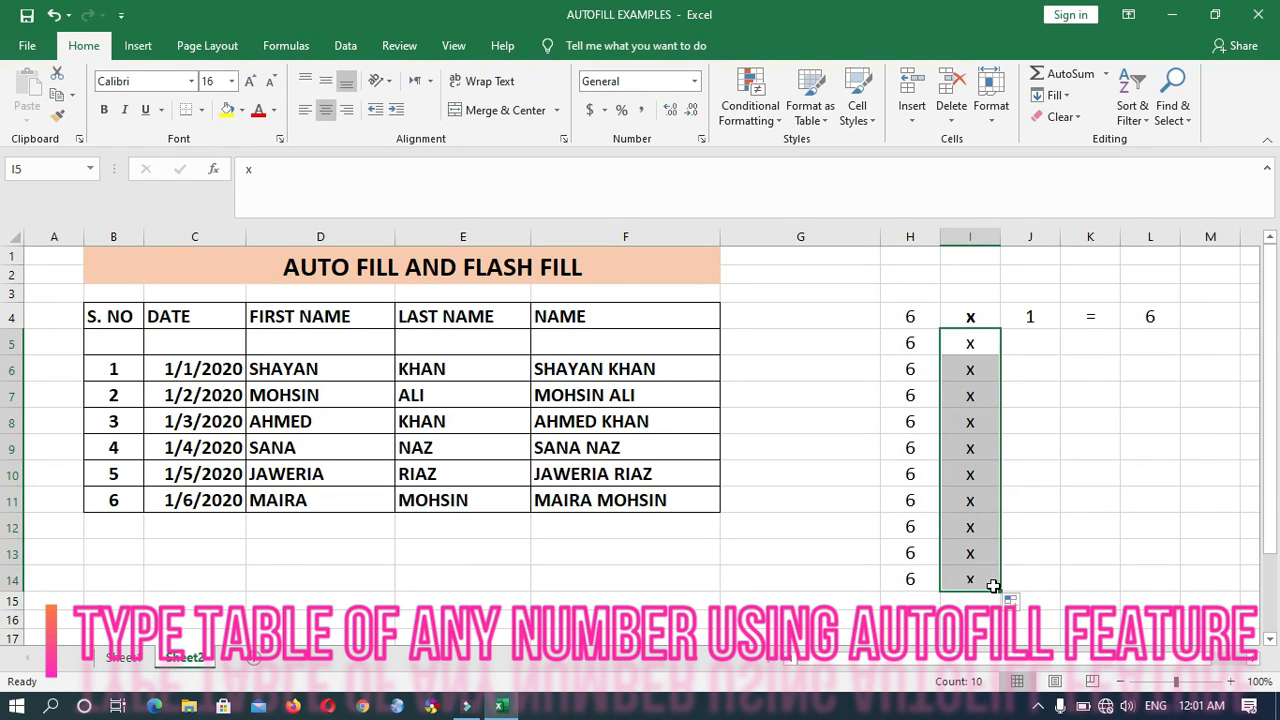
- Enter 2 in J5, autofill the multipliers from J4:J5 down to 10 in J13, and clear the surplus cells H14:J14
{"action": "left_click", "coordinate": [1039, 342]}
{"action": "type", "text": "2"}
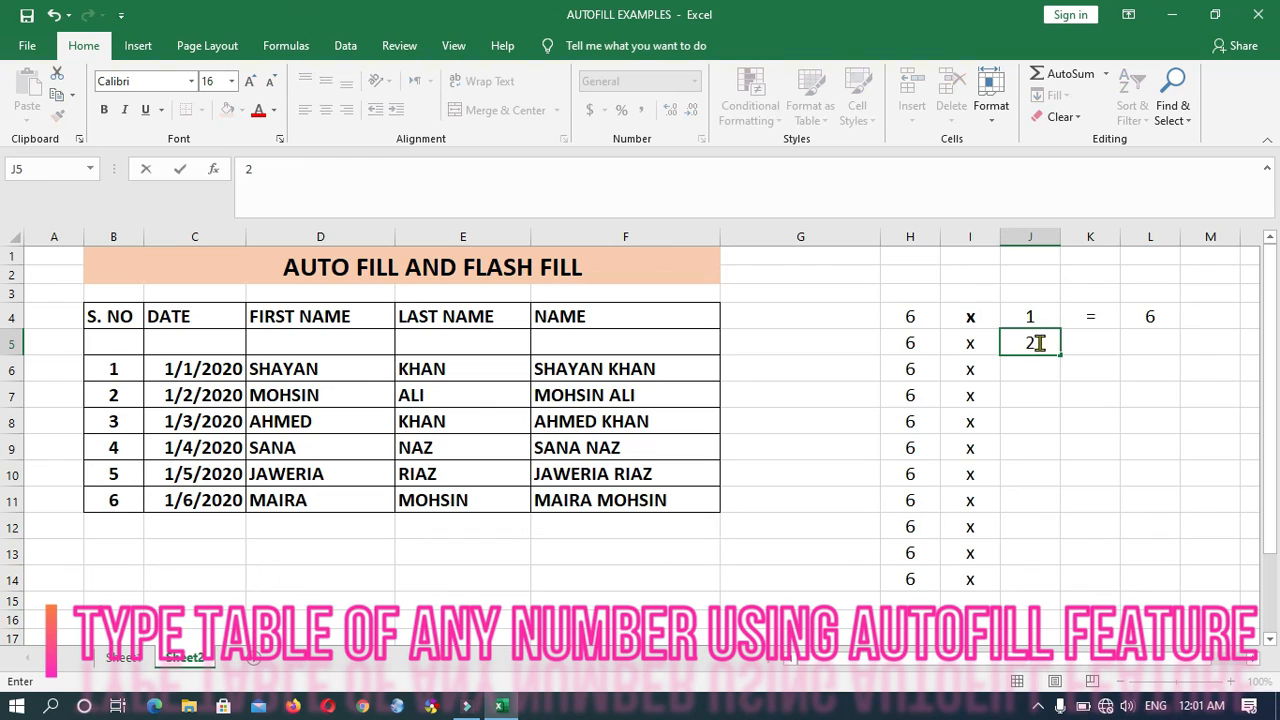
{"action": "key", "text": "Return"}
{"action": "left_click", "coordinate": [1040, 314]}
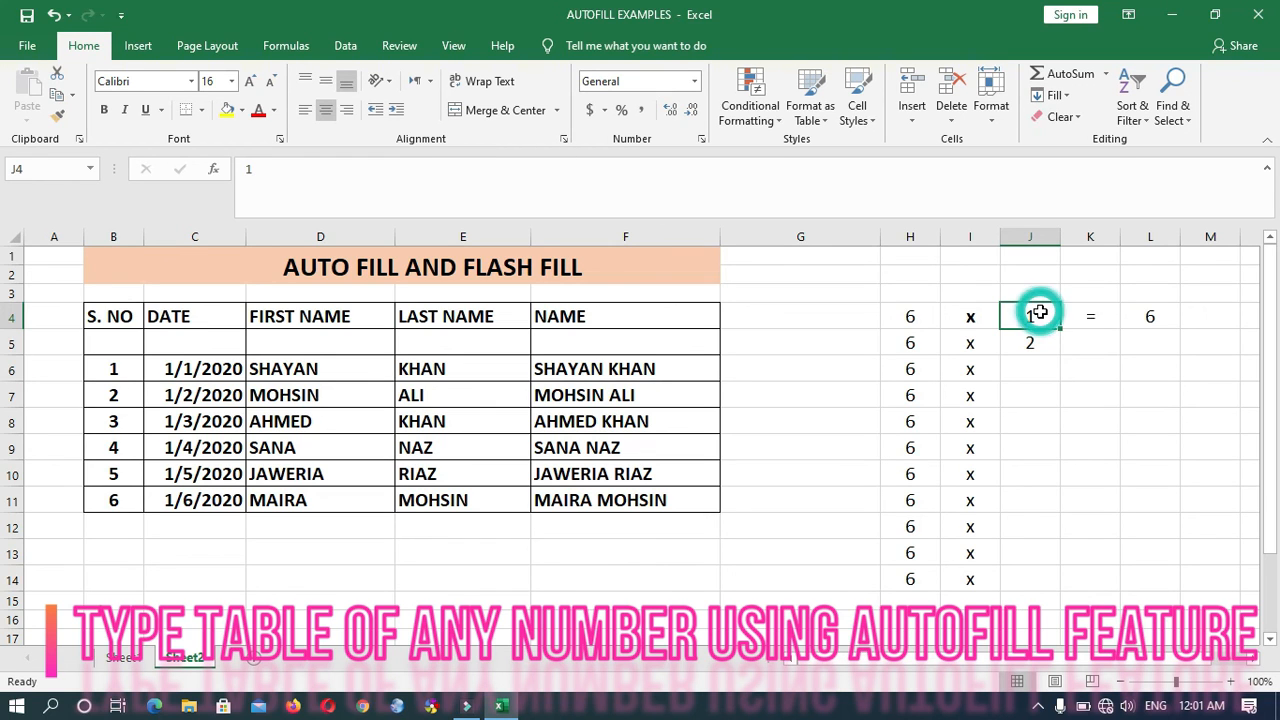
{"action": "left_click_drag", "start_coordinate": [1050, 316], "coordinate": [1053, 556]}
{"action": "left_click_drag", "start_coordinate": [912, 580], "coordinate": [1010, 585]}
{"action": "key", "text": "Delete"}
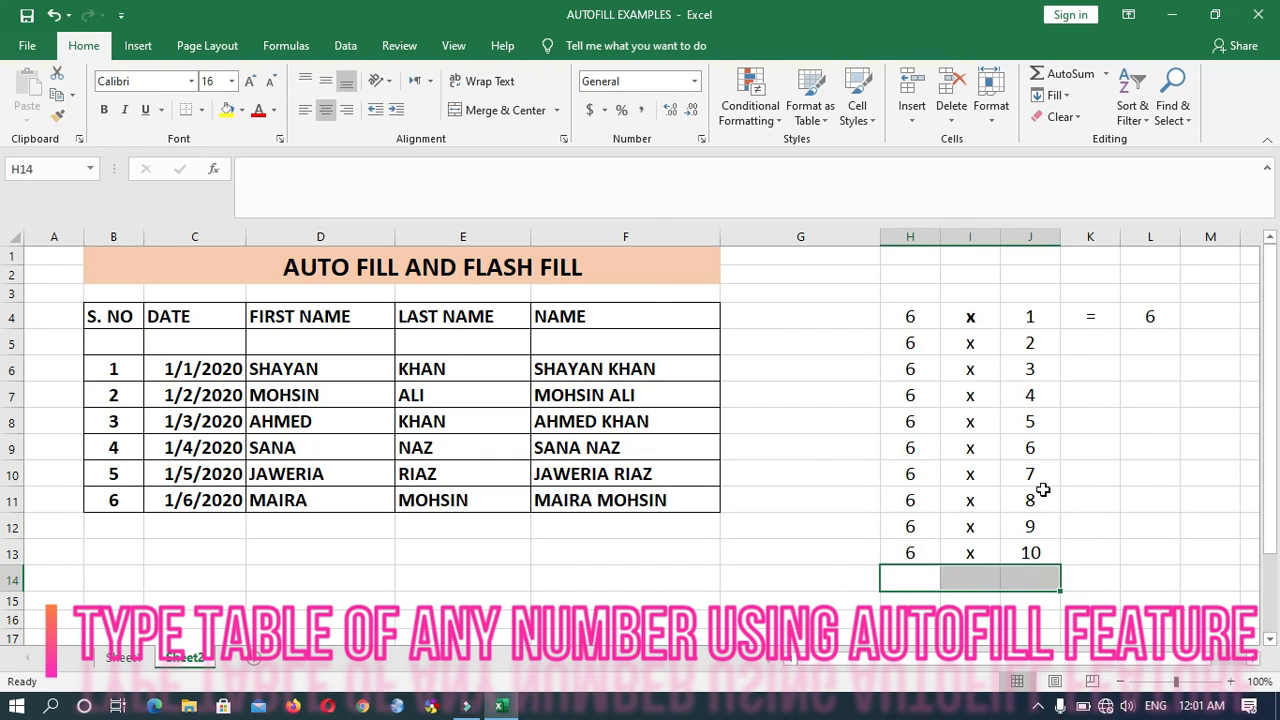
- Enter an equals sign in K4 and autofill it down to K13
{"action": "left_click", "coordinate": [1090, 338]}
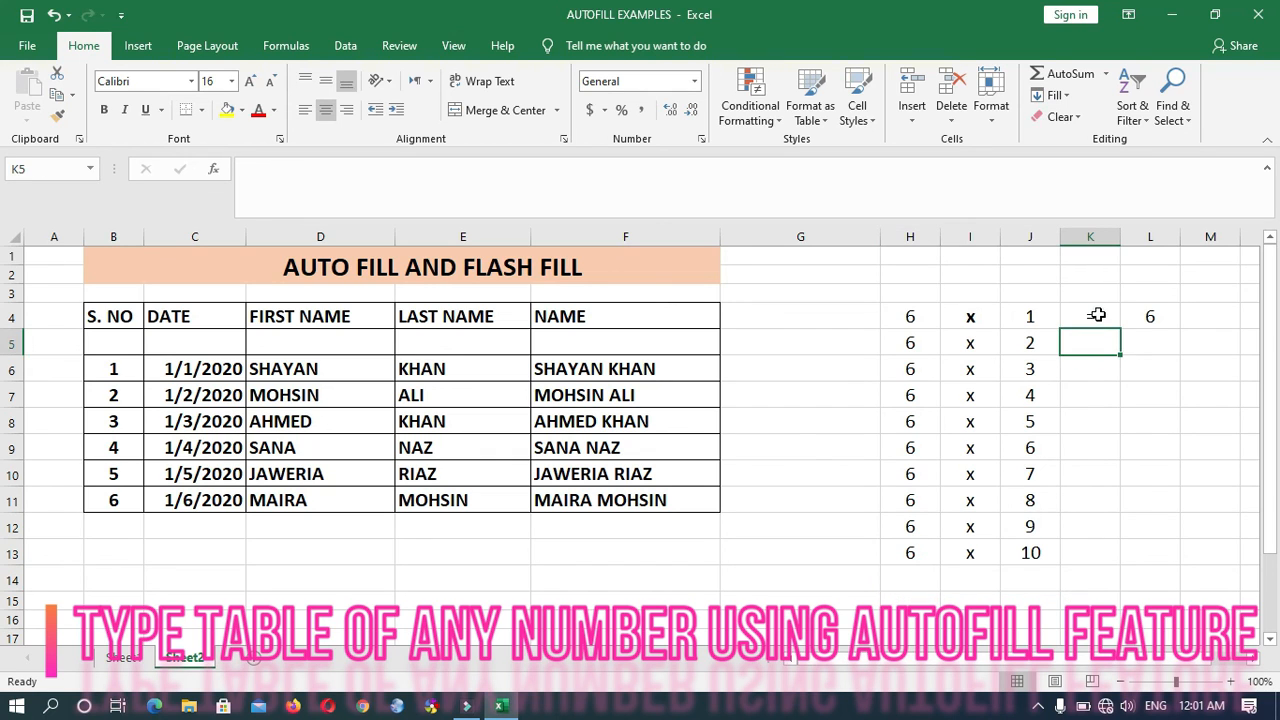
{"action": "left_click", "coordinate": [1097, 315]}
{"action": "type", "text": "="}
{"action": "left_click_drag", "start_coordinate": [1121, 328], "coordinate": [1123, 569]}
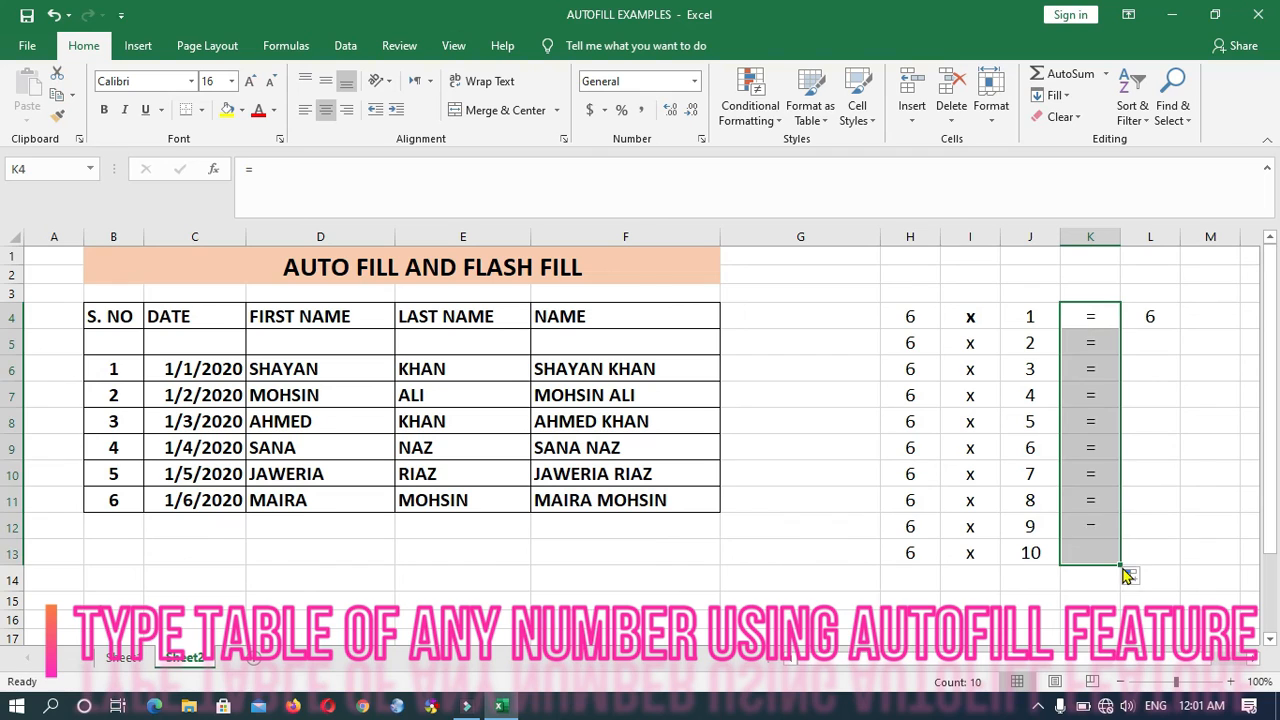
- Enter 12 in L5, autofill the products from L4:L5 down to L13, and select the finished table H4:L13
{"action": "left_click", "coordinate": [1146, 354]}
{"action": "type", "text": "12"}
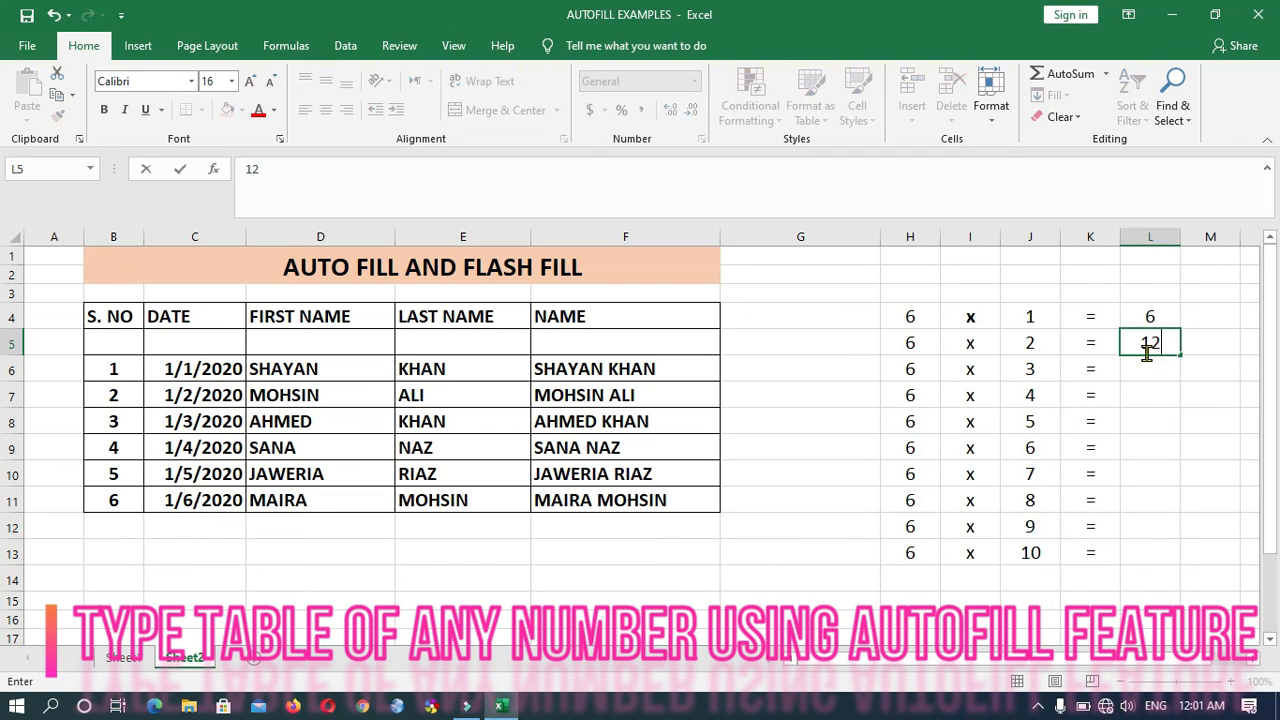
{"action": "left_click", "coordinate": [1171, 368]}
{"action": "left_click_drag", "start_coordinate": [1150, 318], "coordinate": [1156, 344]}
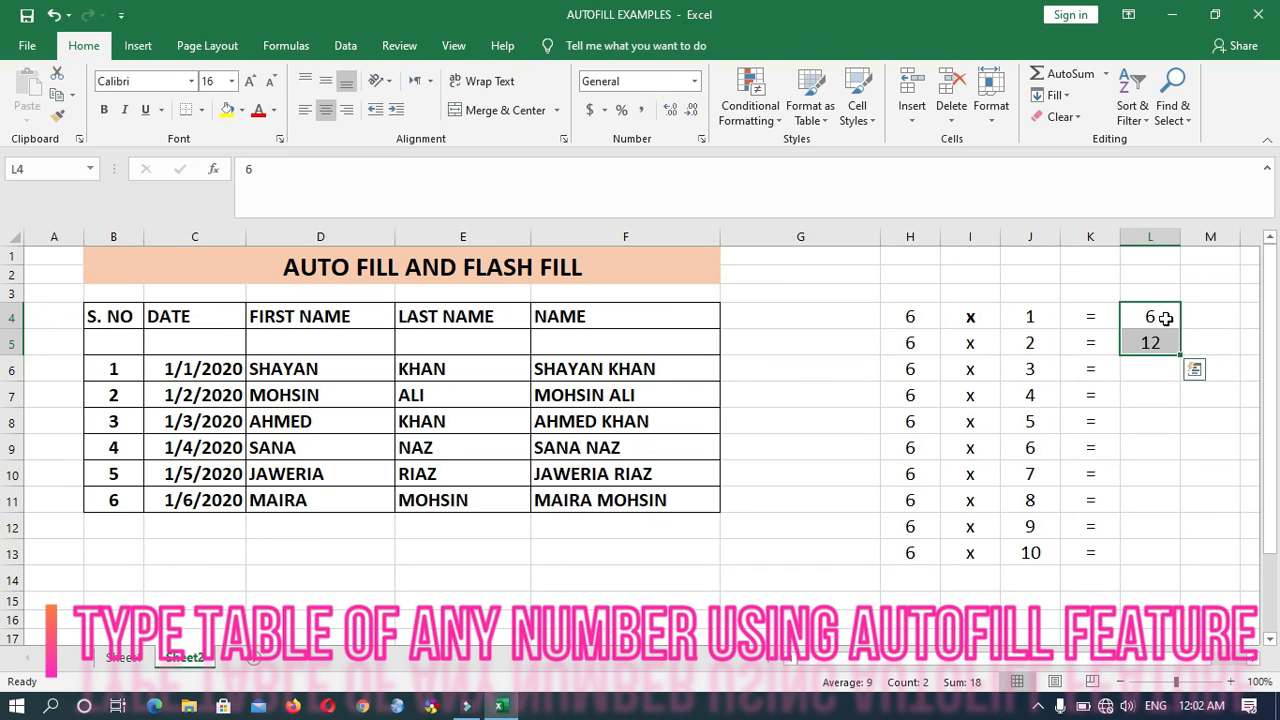
{"action": "left_click_drag", "start_coordinate": [1180, 355], "coordinate": [1174, 552]}
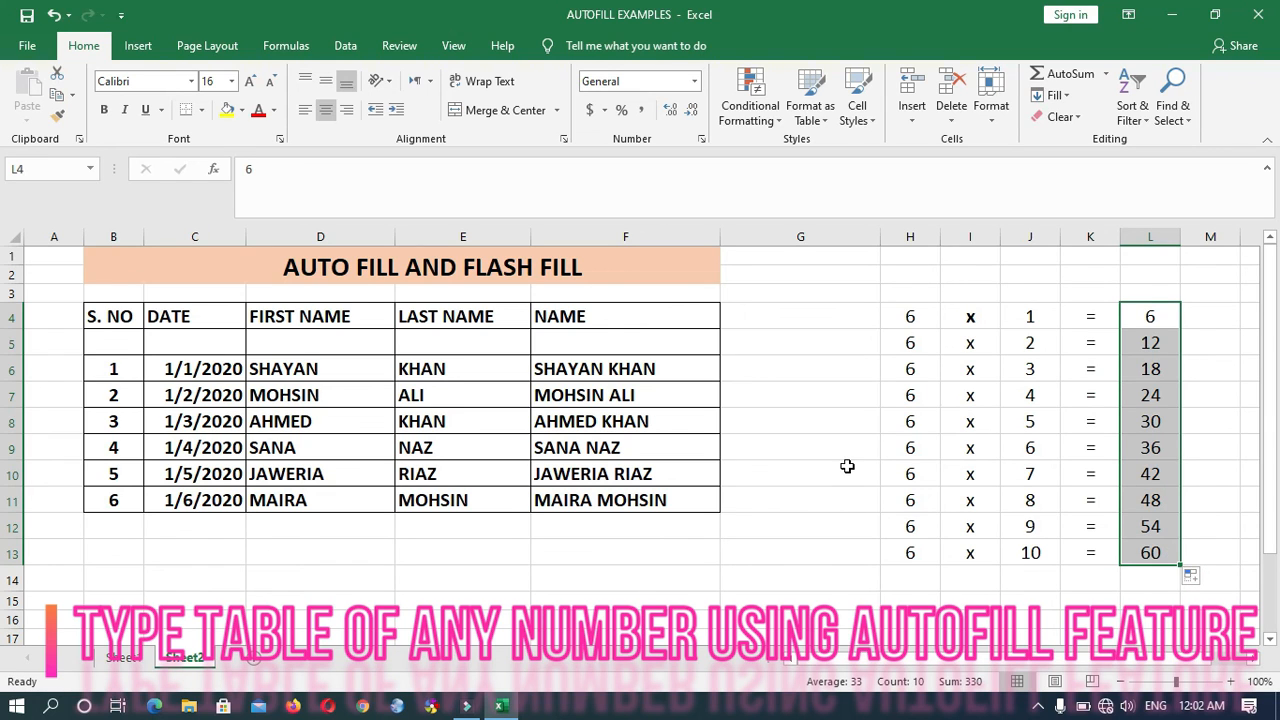
{"action": "left_click_drag", "start_coordinate": [914, 314], "coordinate": [1149, 552]}
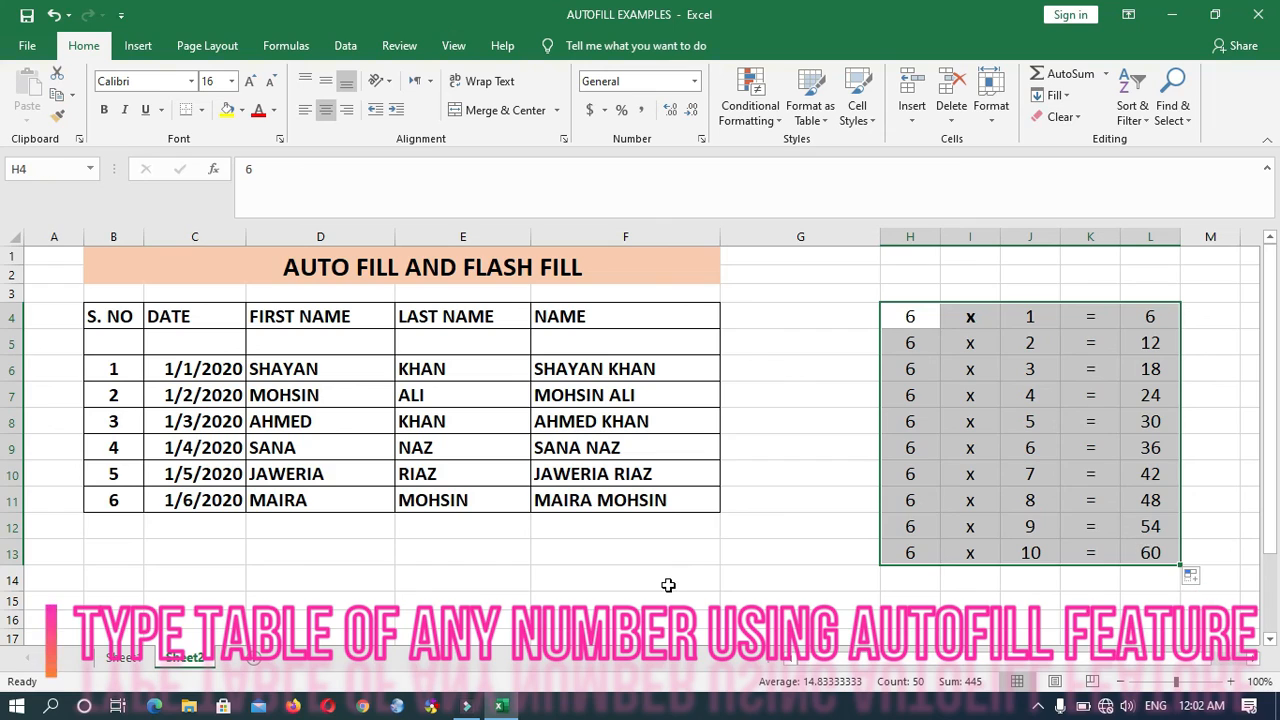